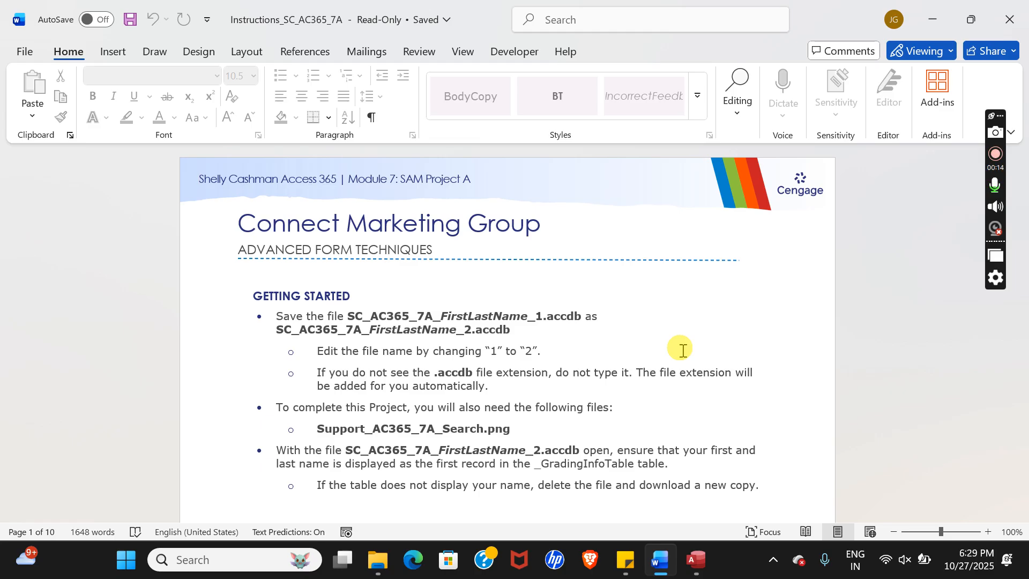
Step: Check the first project step in the Word instructions, then create a blank form in Design View in the Access database
click(698, 561)
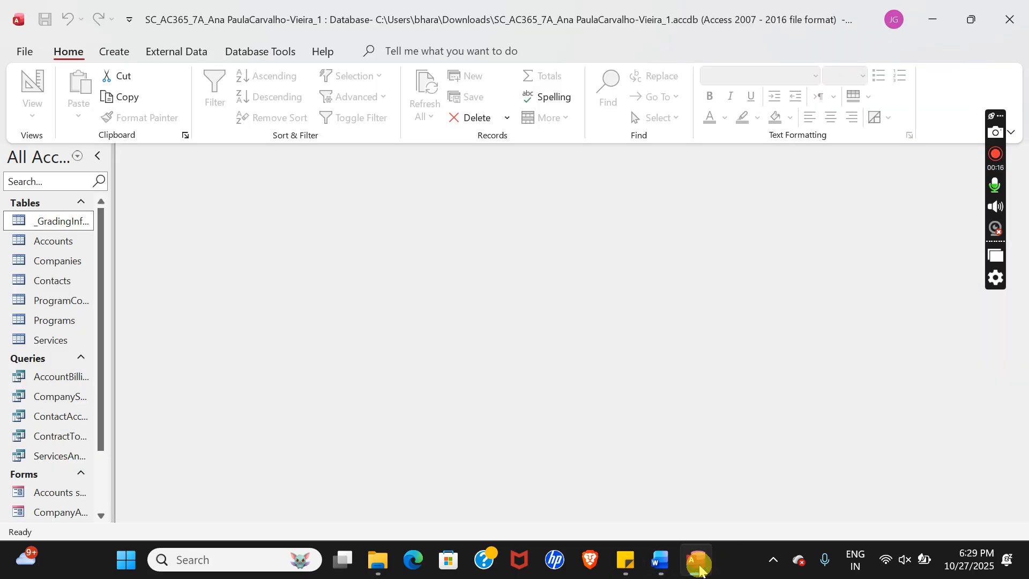
click(697, 561)
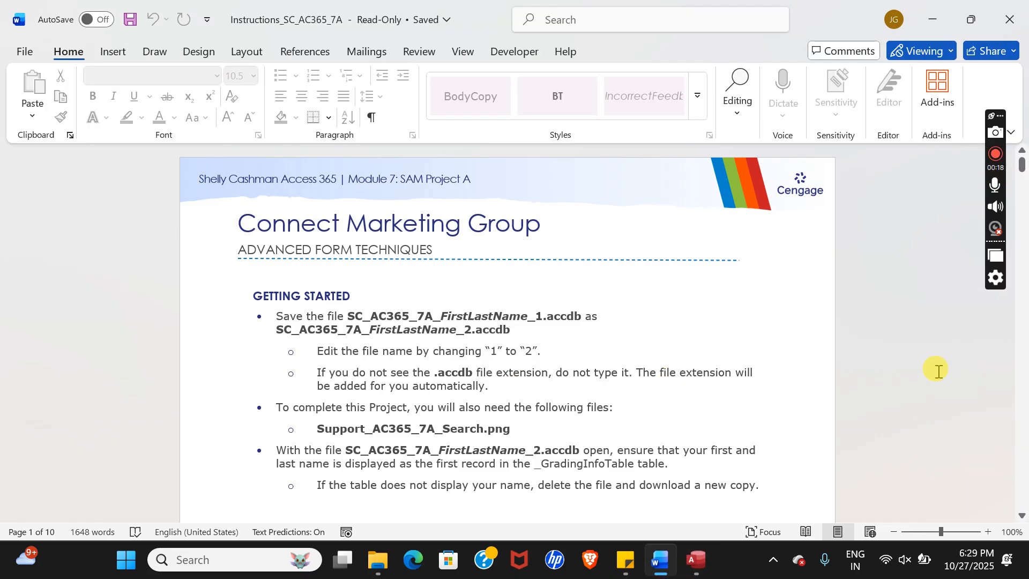
scroll(1023, 516, down, 4)
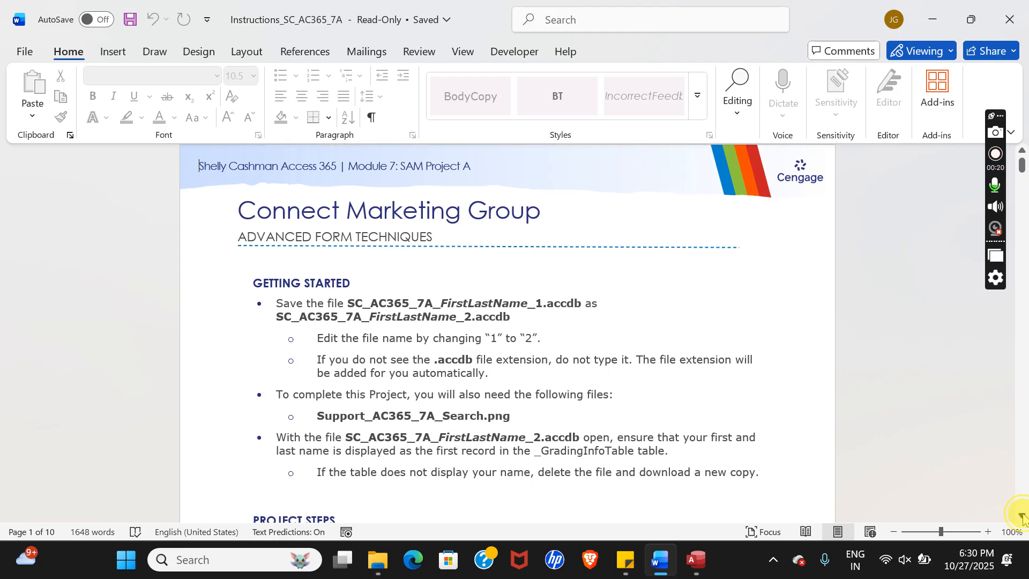
scroll(1022, 516, down, 3)
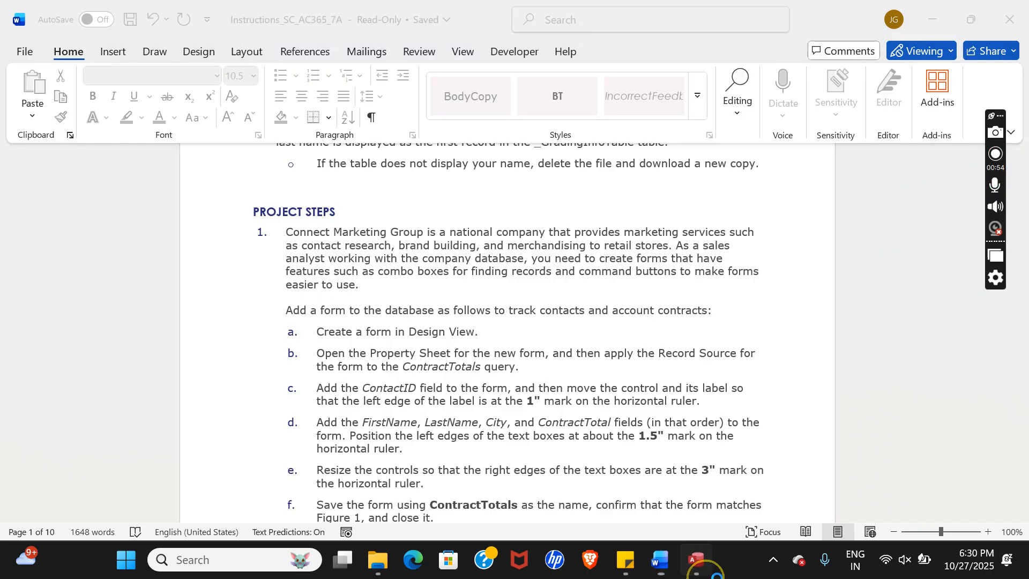
click(696, 560)
click(114, 52)
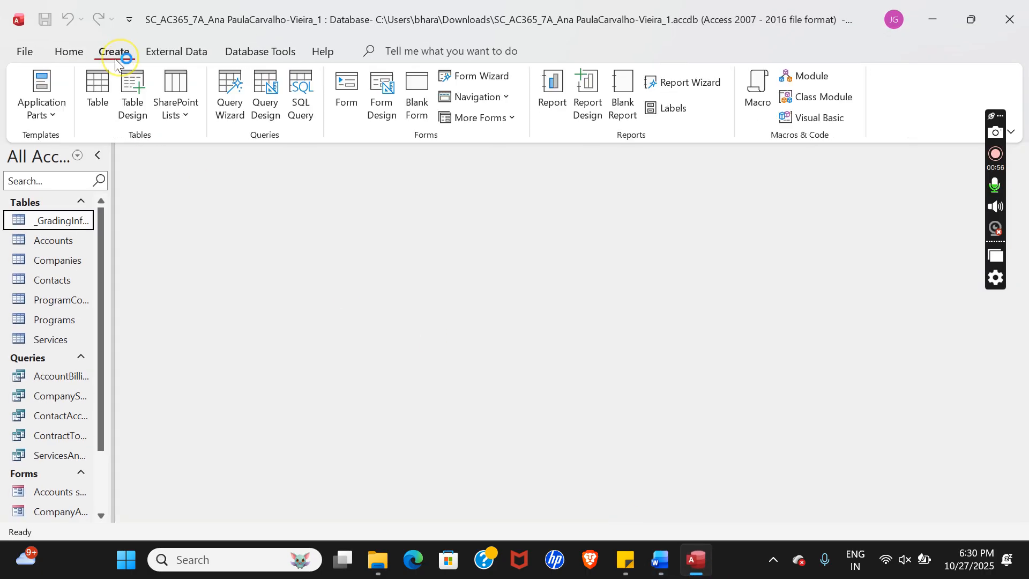
click(383, 99)
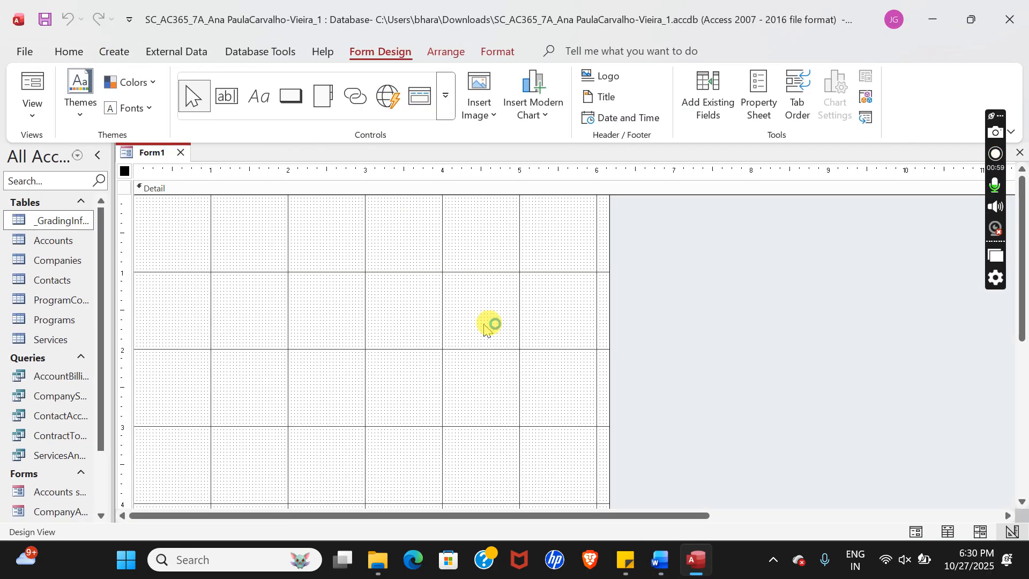
Step: Set the new form's Record Source to the ContractTotals query in the Property Sheet
click(661, 560)
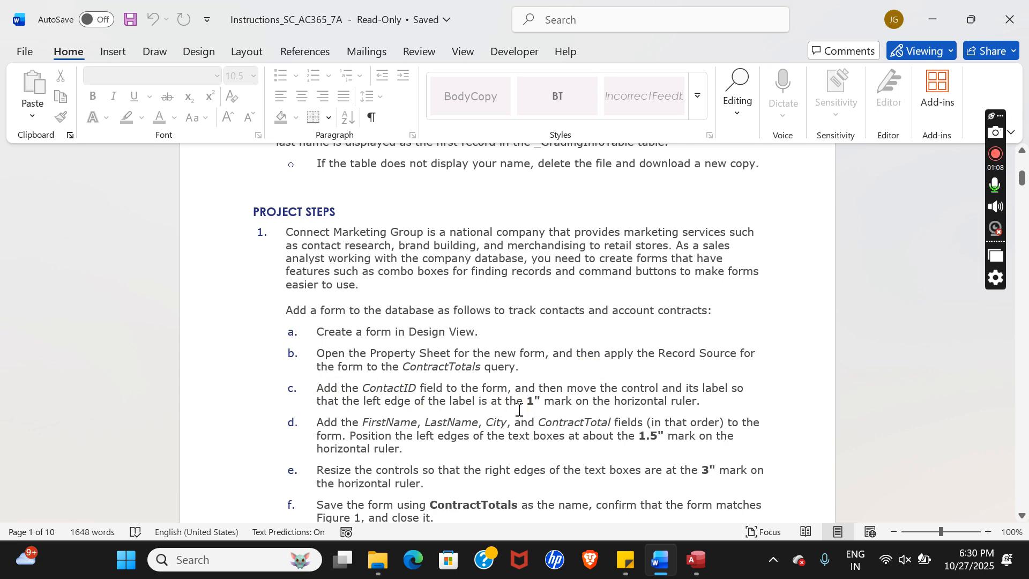
click(698, 568)
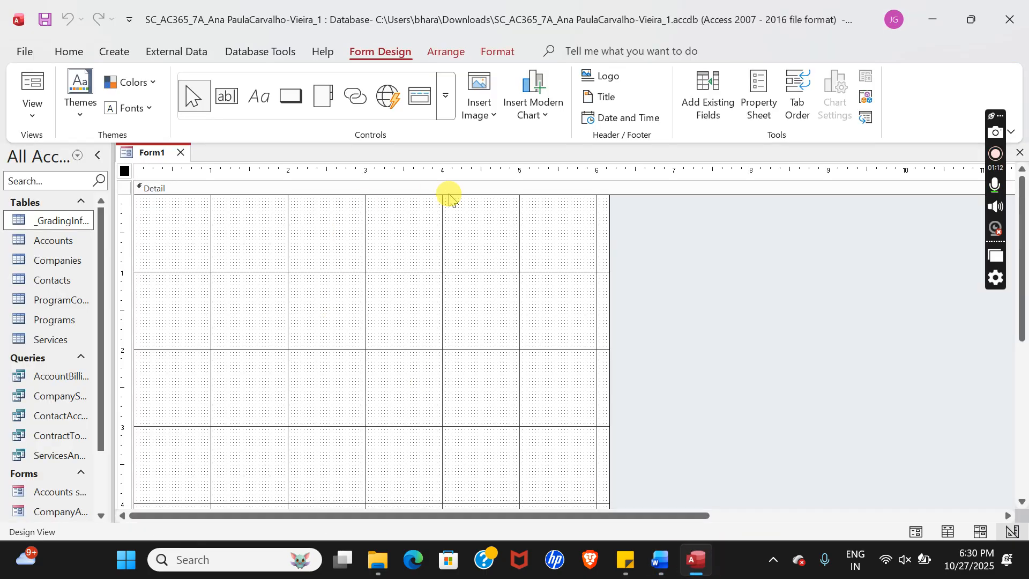
click(757, 93)
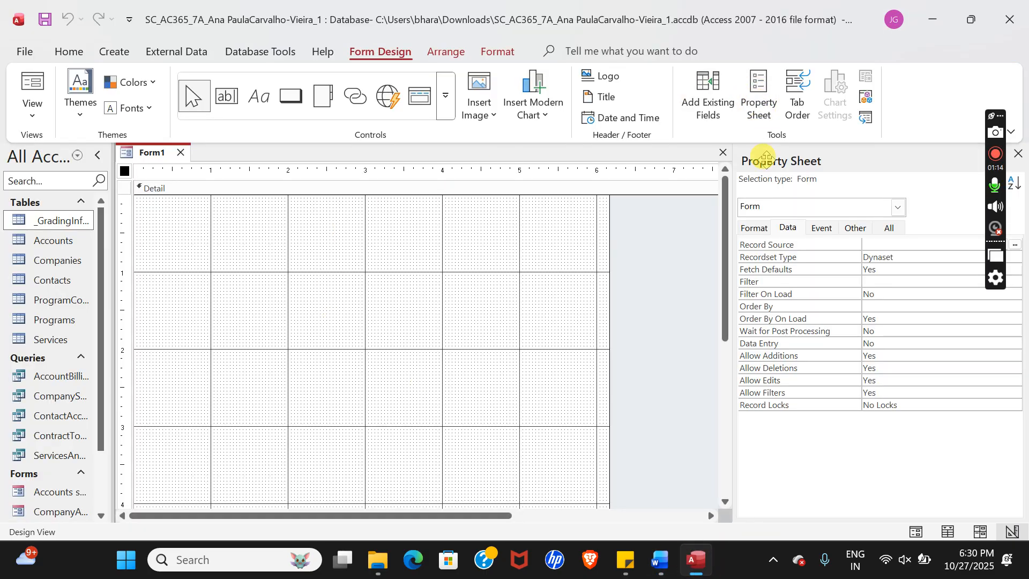
click(789, 228)
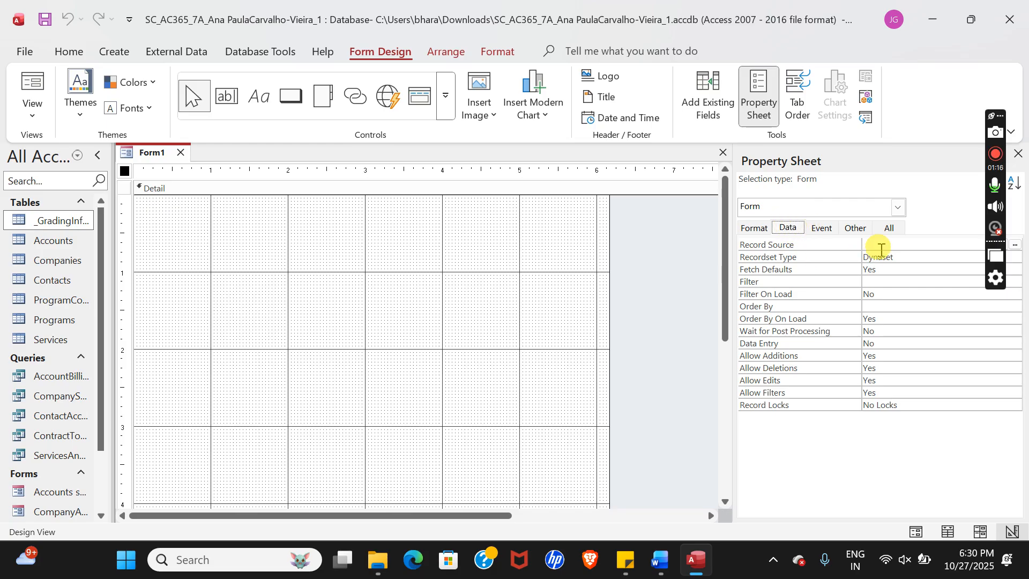
click(906, 244)
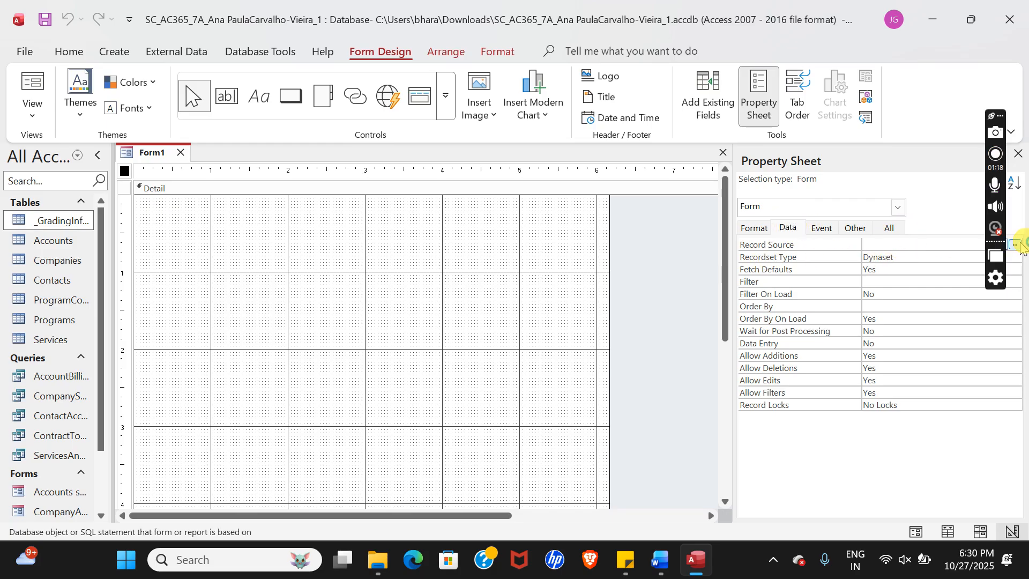
click(1015, 247)
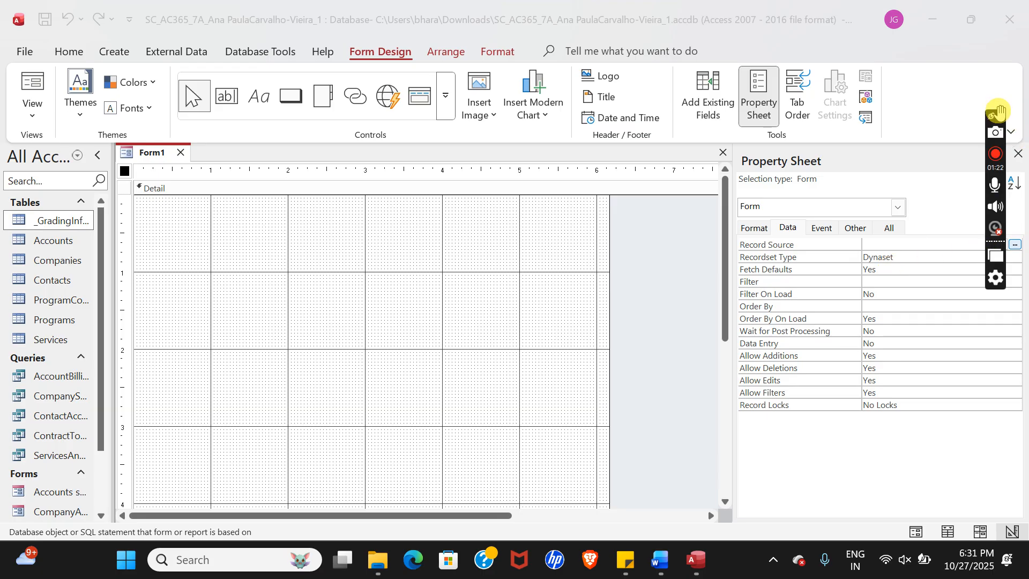
drag(997, 119, 982, 303)
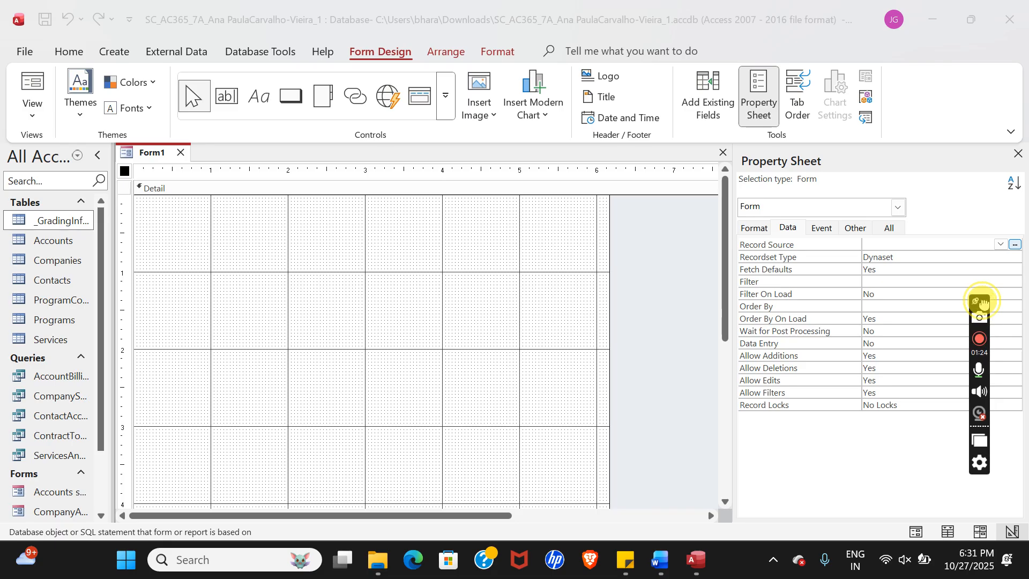
click(1011, 244)
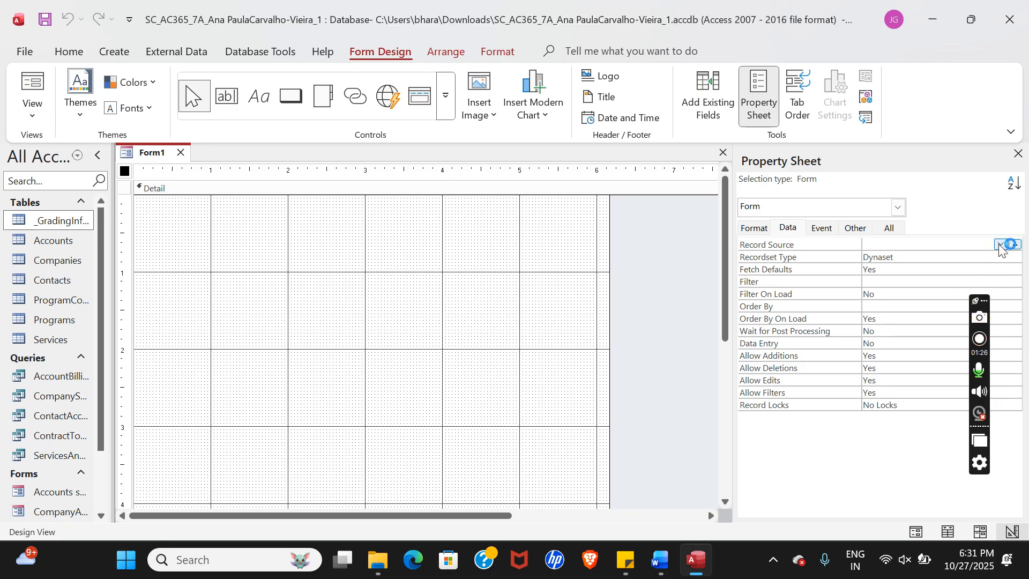
click(1000, 245)
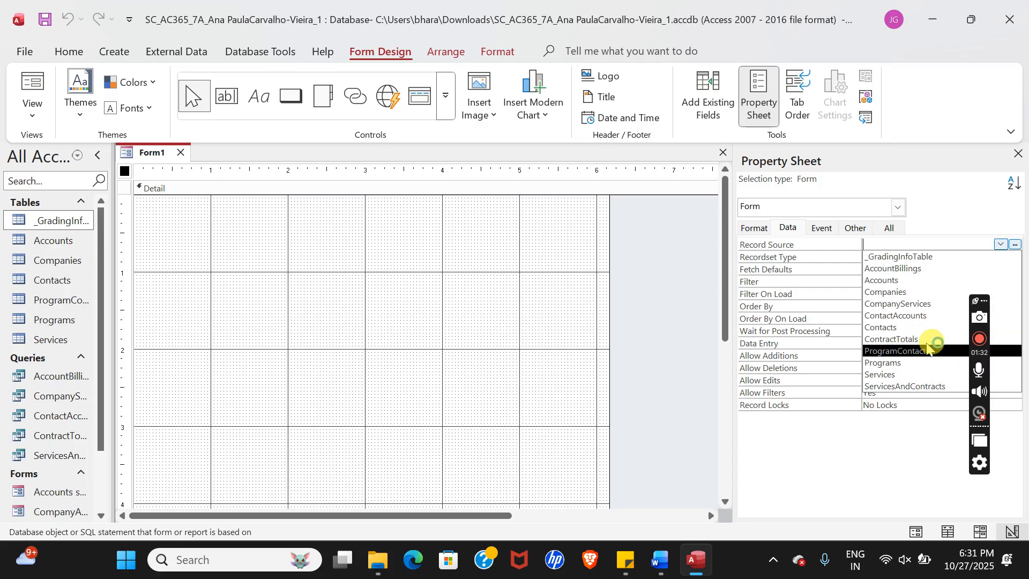
click(925, 339)
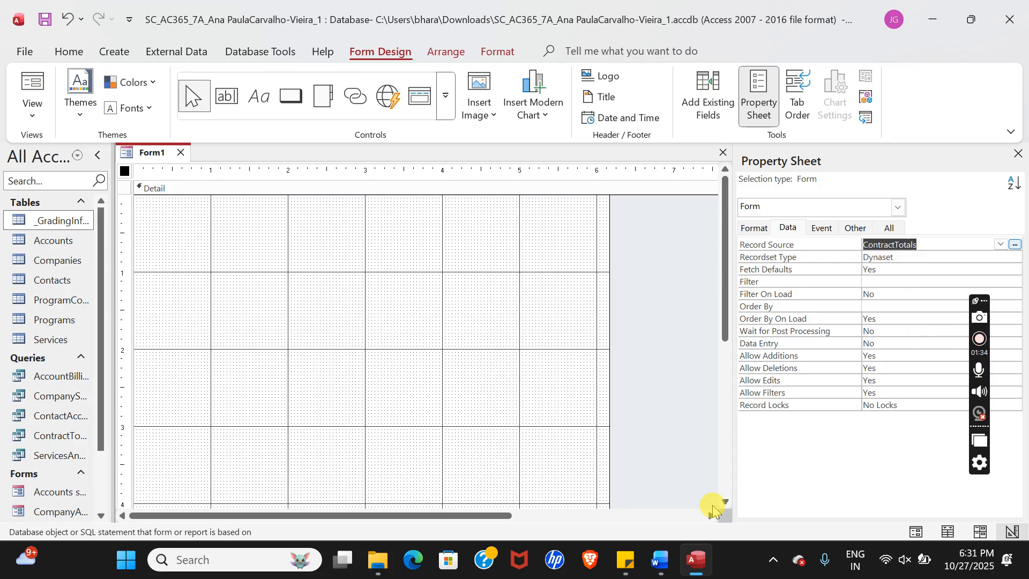
Step: Add the existing ContactID field to the upper part of the form's Detail section
click(659, 562)
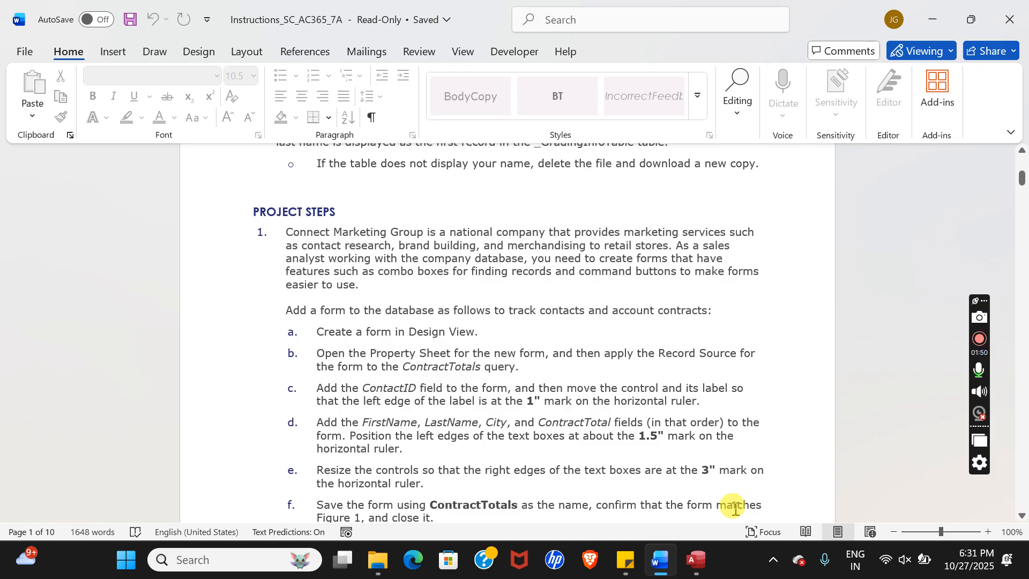
click(695, 570)
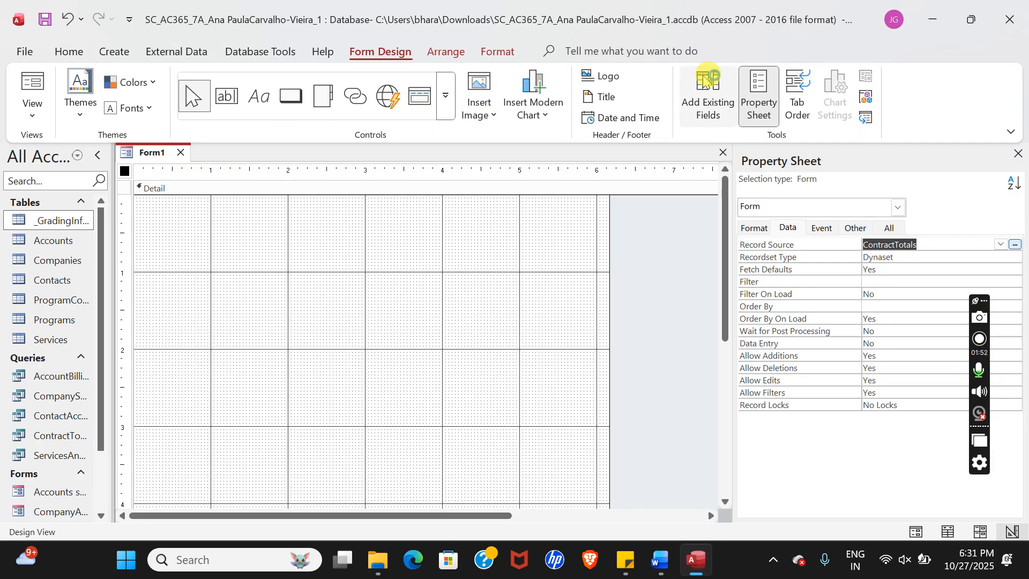
click(707, 88)
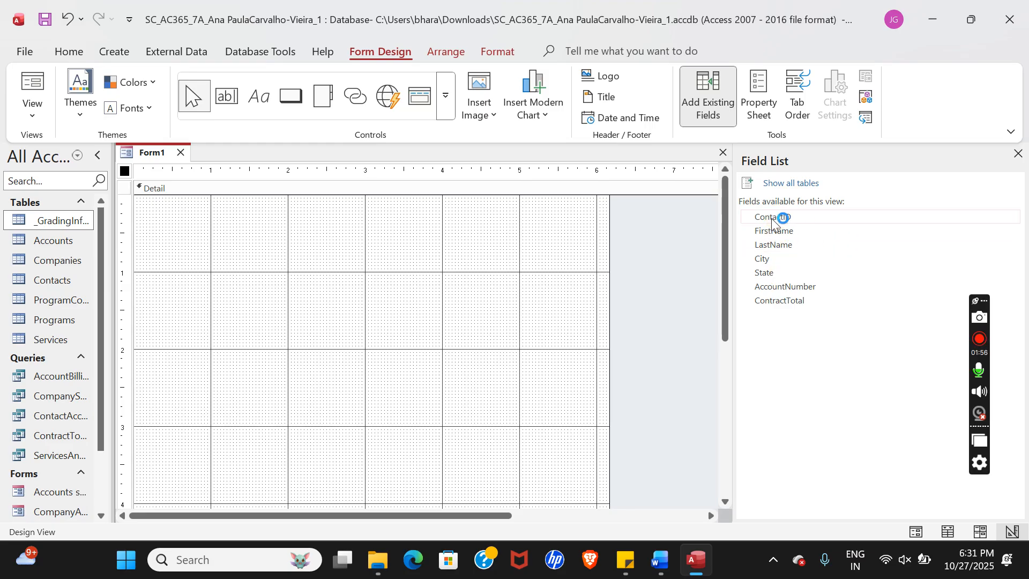
drag(772, 220, 308, 234)
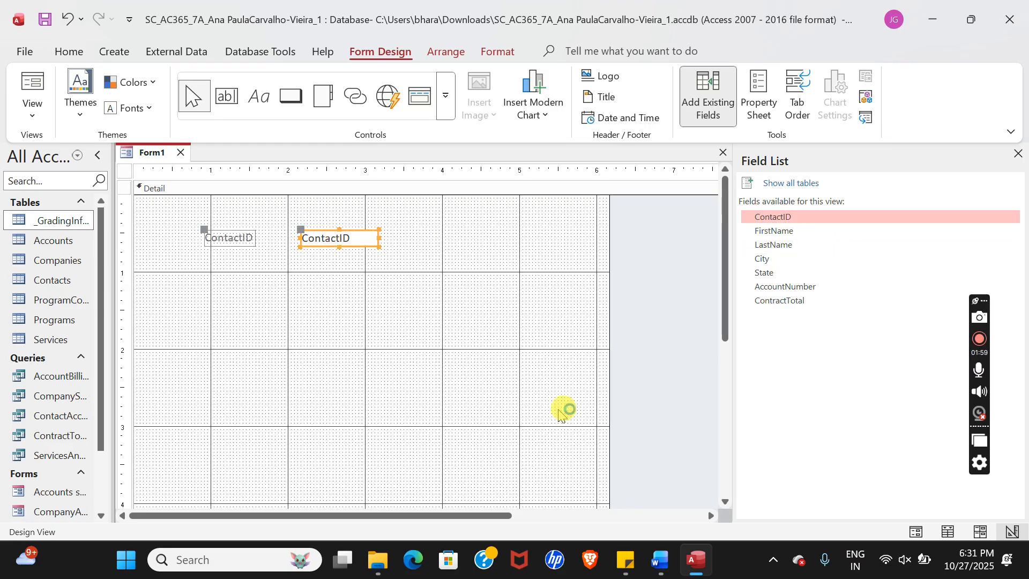
Step: Move the ContactID control and its label to the top of the Detail section, with the label's left edge at the 1" ruler mark
click(658, 562)
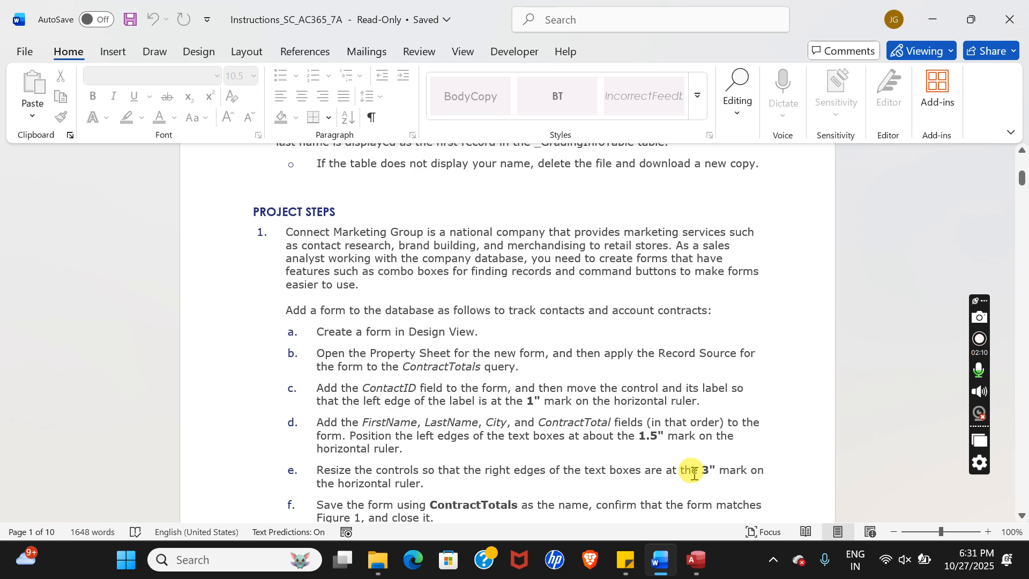
click(703, 562)
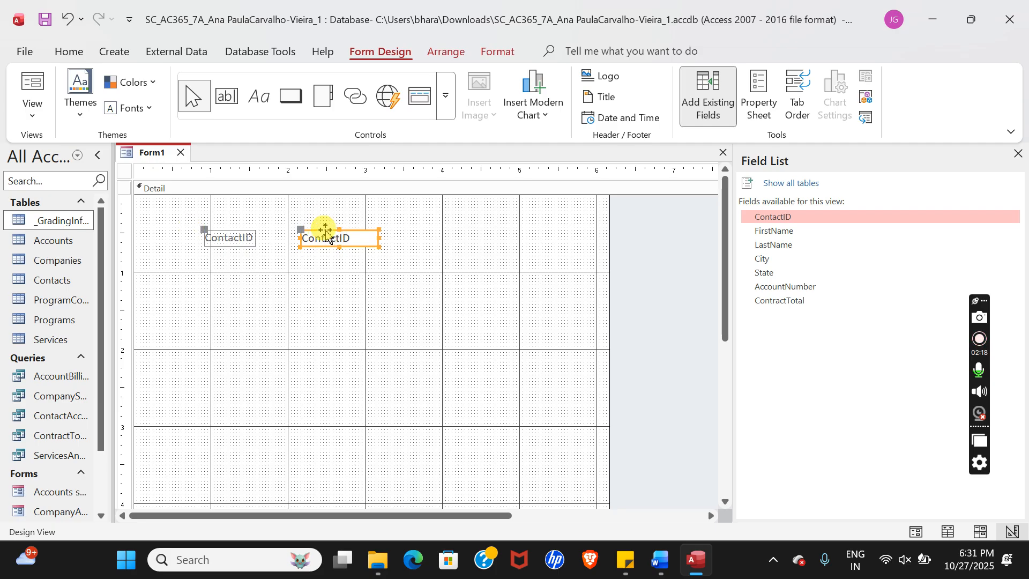
drag(322, 232, 321, 200)
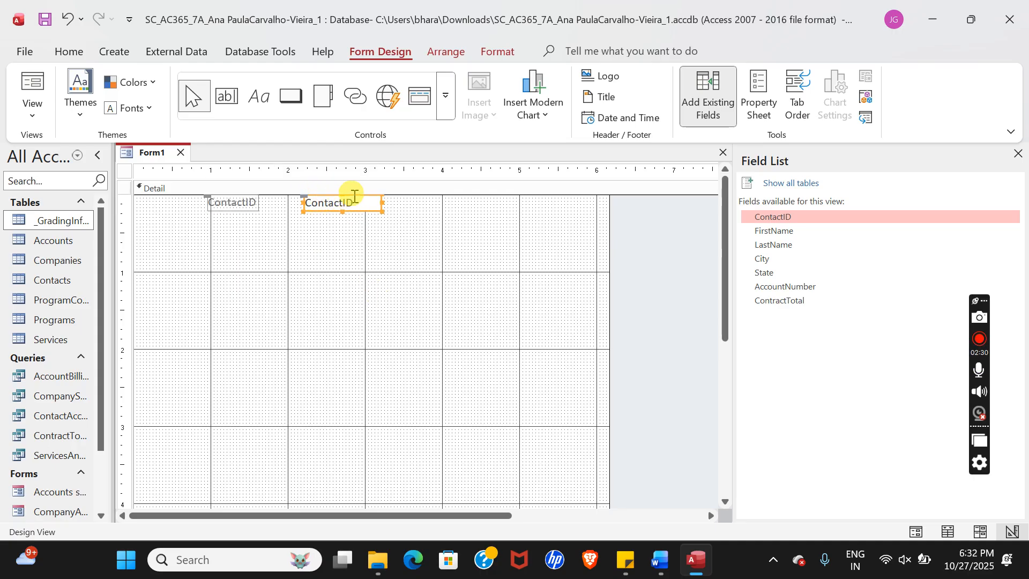
drag(355, 211, 359, 212)
click(370, 280)
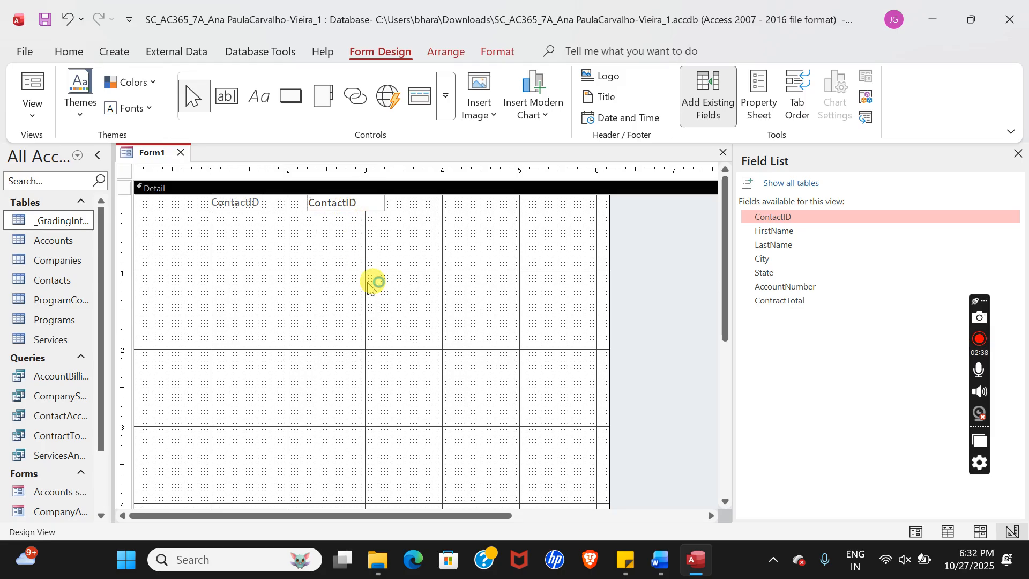
Step: Review the remaining form instructions in Word, then add the FirstName and LastName fields below ContactID on the form
click(658, 563)
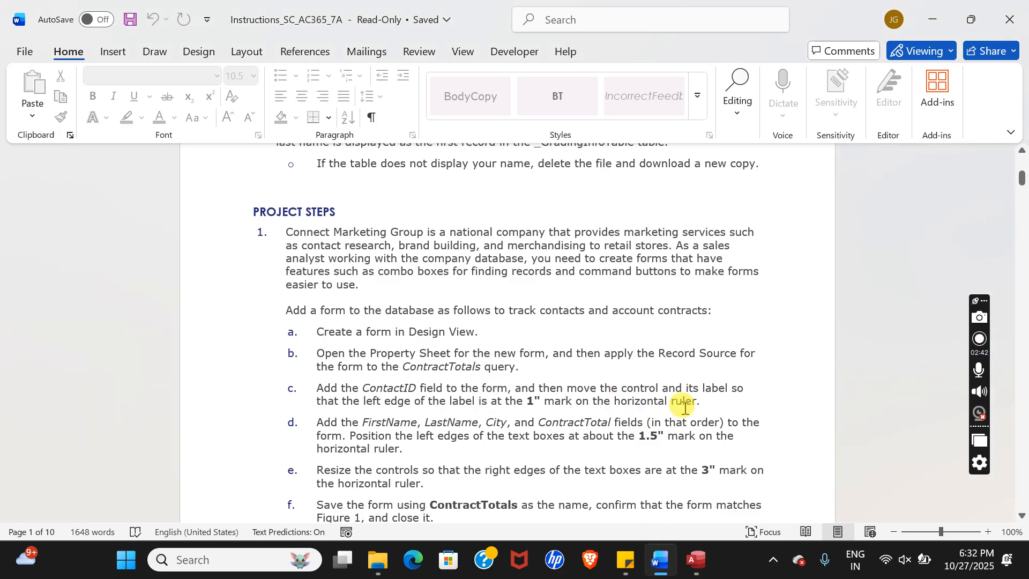
click(1022, 515)
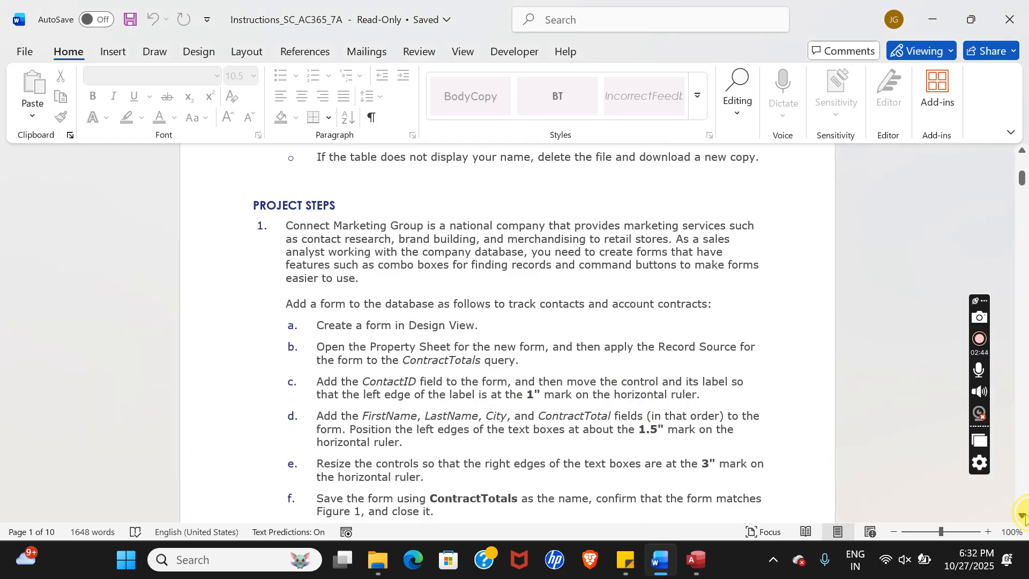
scroll(1024, 515, down, 4)
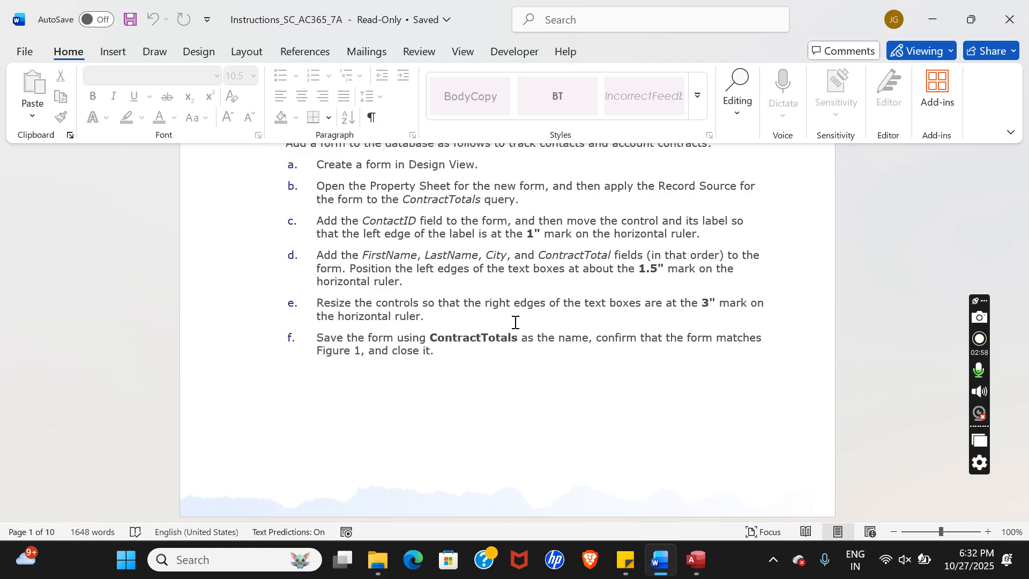
click(697, 560)
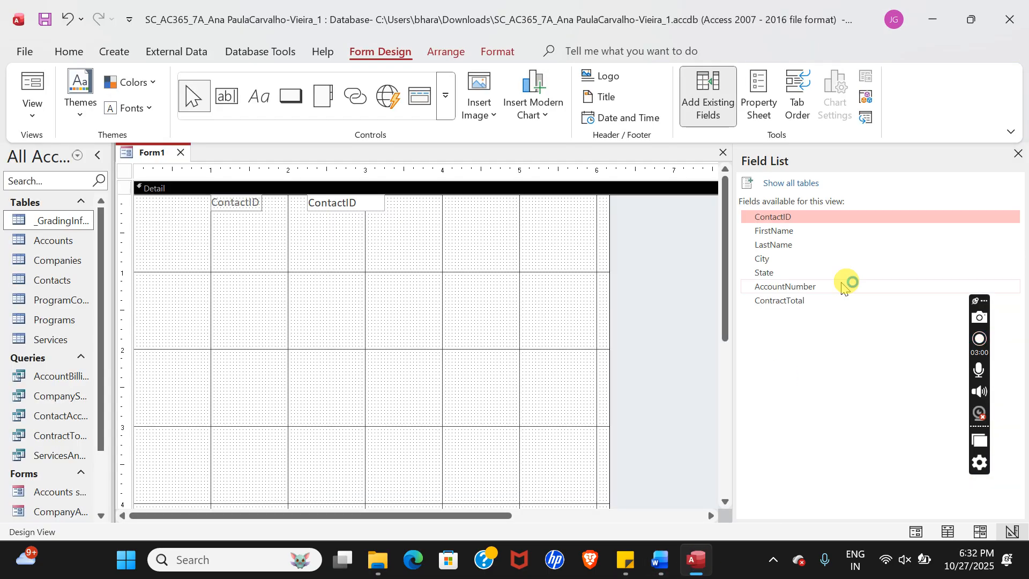
click(788, 232)
drag(788, 236, 327, 244)
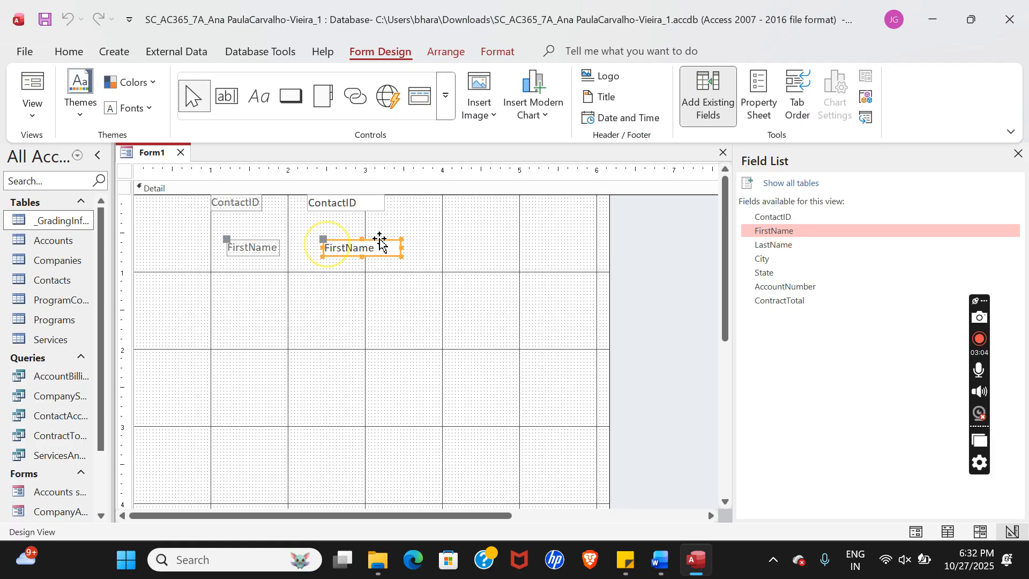
click(774, 245)
drag(776, 250, 291, 299)
Step: Move the FirstName and LastName controls so their labels' left edges sit at about the 1.5" ruler mark, with LastName beneath FirstName
click(661, 563)
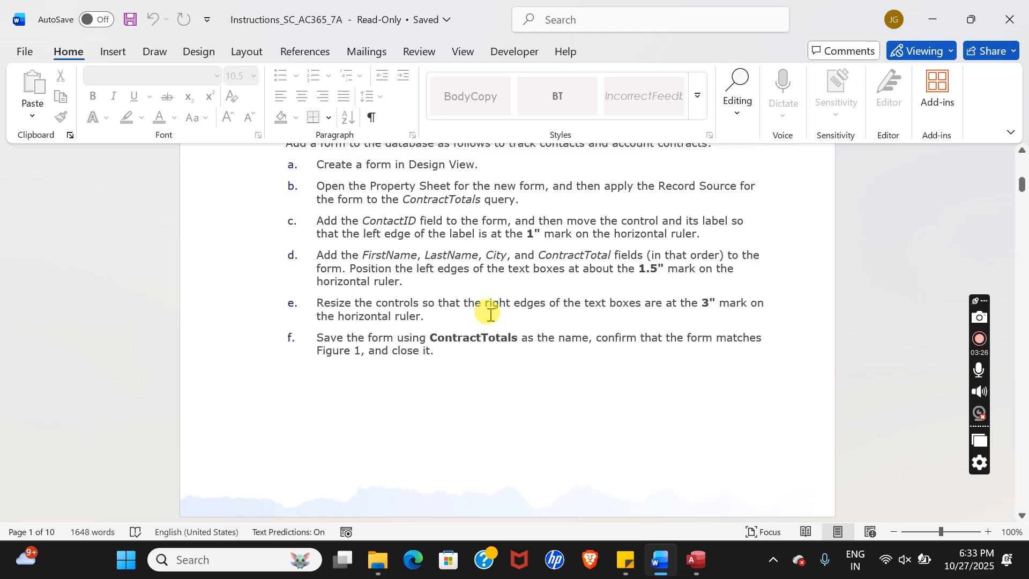
click(697, 561)
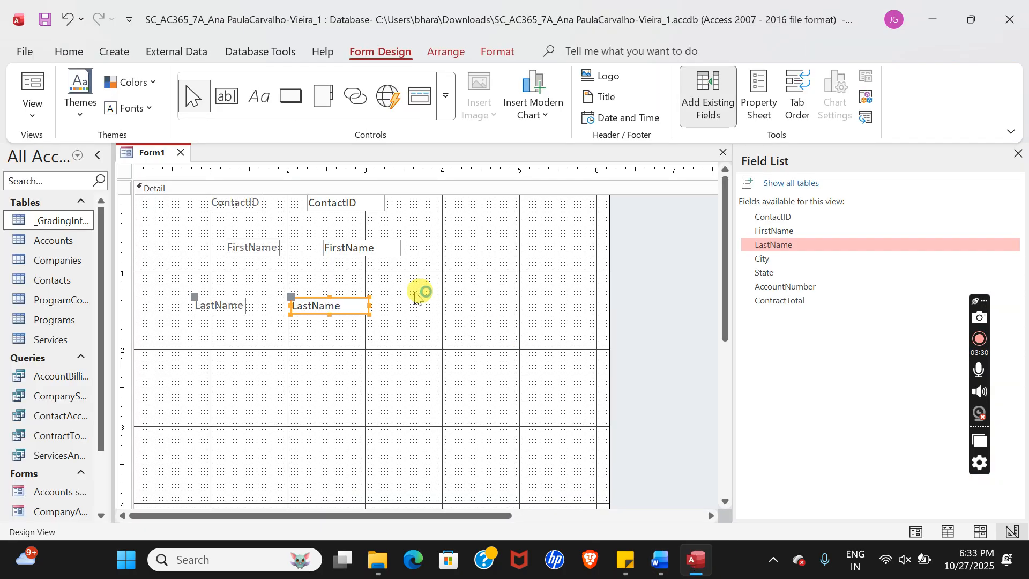
click(260, 243)
click(340, 244)
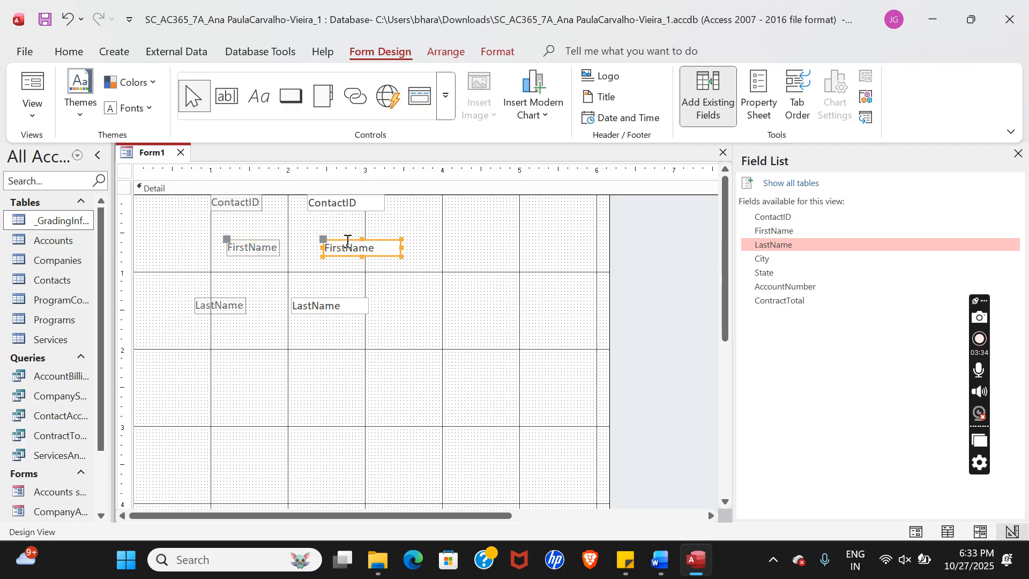
drag(347, 243, 368, 236)
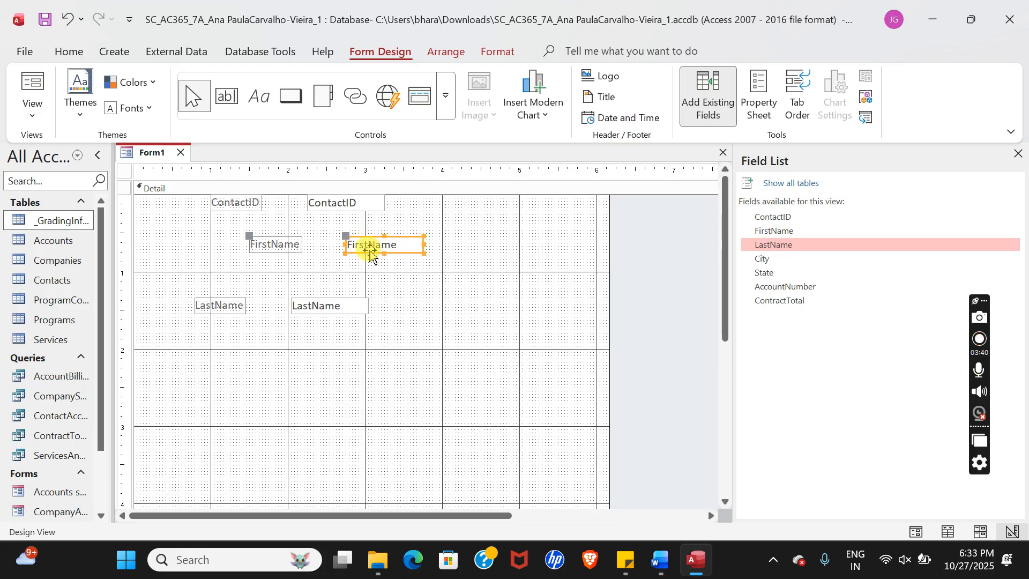
click(344, 306)
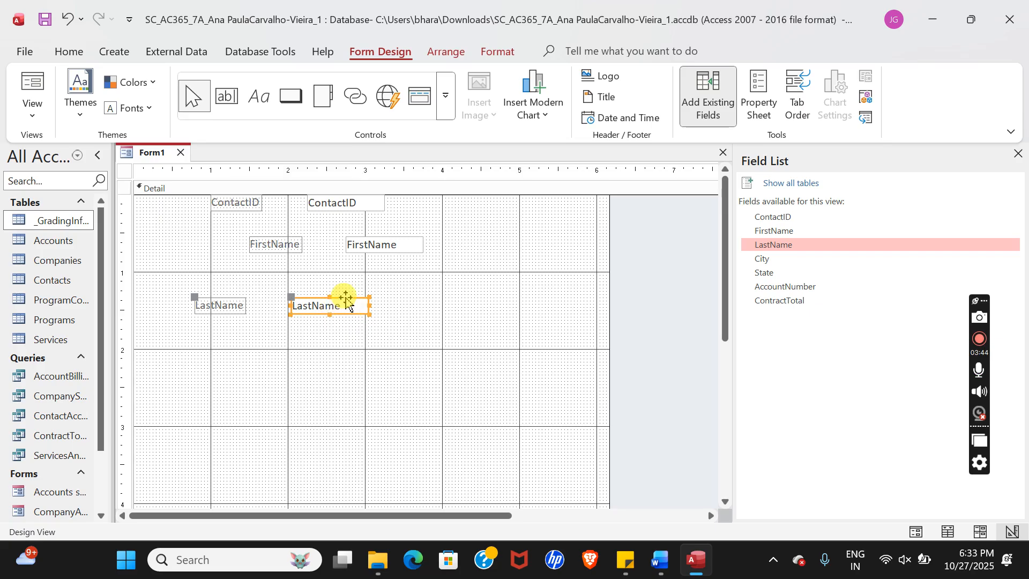
drag(347, 303, 396, 281)
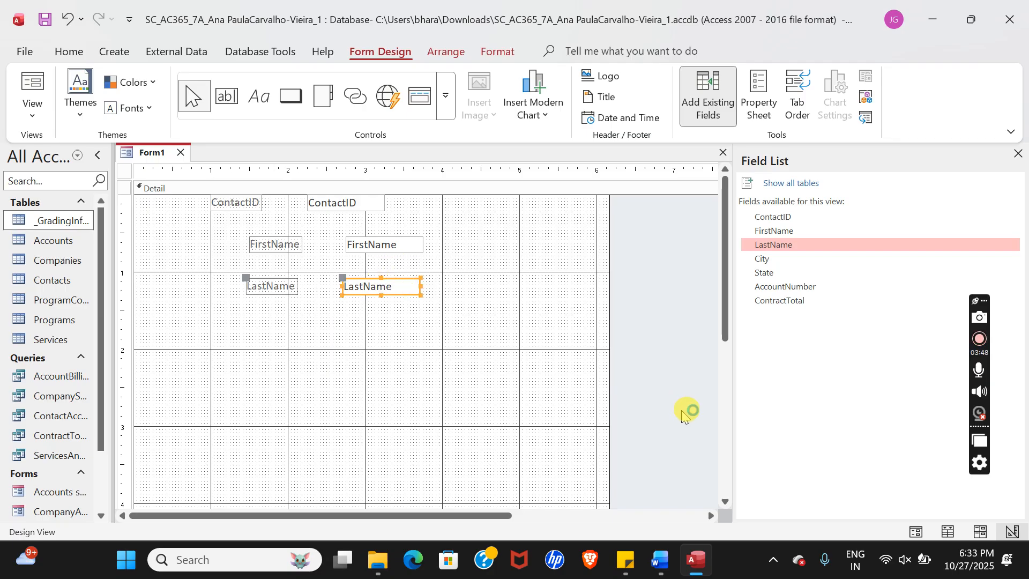
Step: Check the field placement instruction in Word, then move the LastName control and its label up slightly to the 1" vertical ruler mark
click(655, 557)
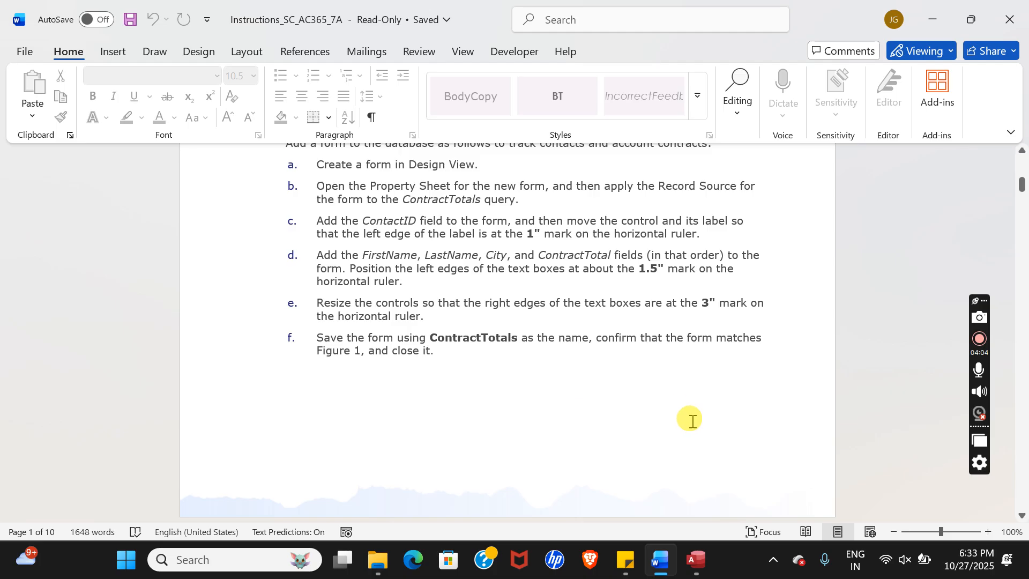
click(700, 562)
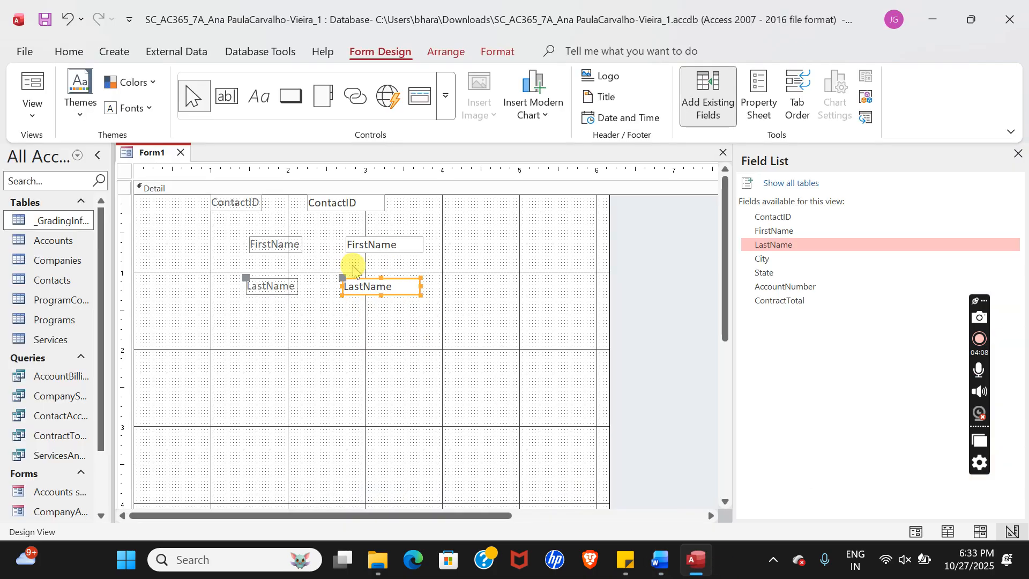
drag(360, 279, 361, 272)
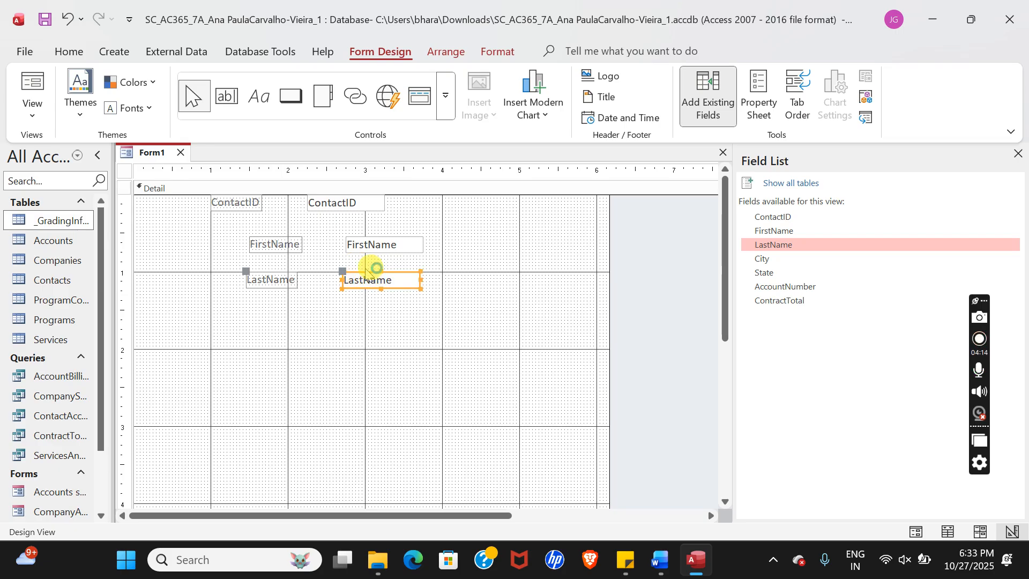
Step: Consult Figure 1 in Word, then move the FirstName and LastName controls so their text boxes' left edges sit at the 1.5" ruler mark
click(660, 559)
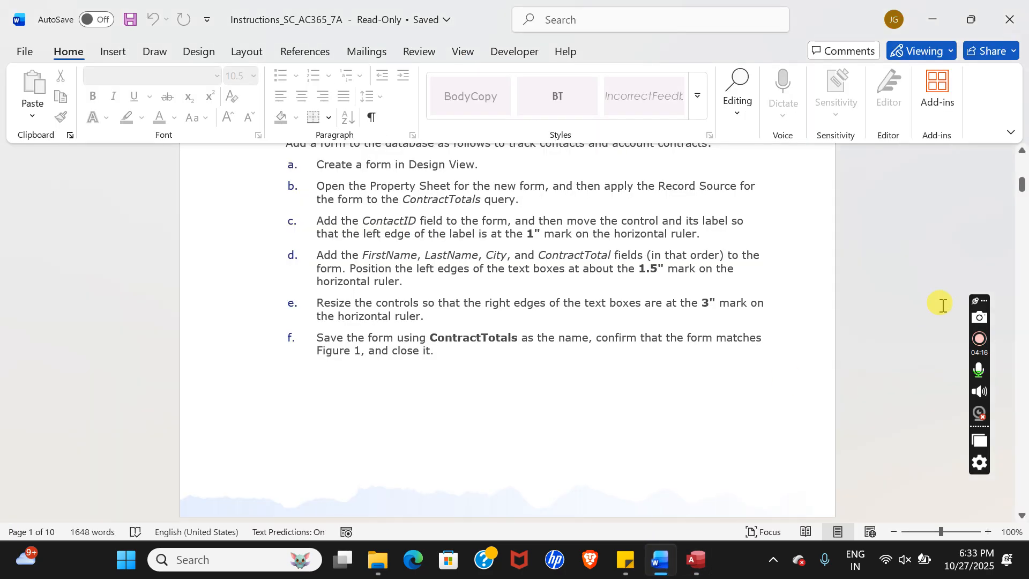
drag(1024, 206, 1025, 206)
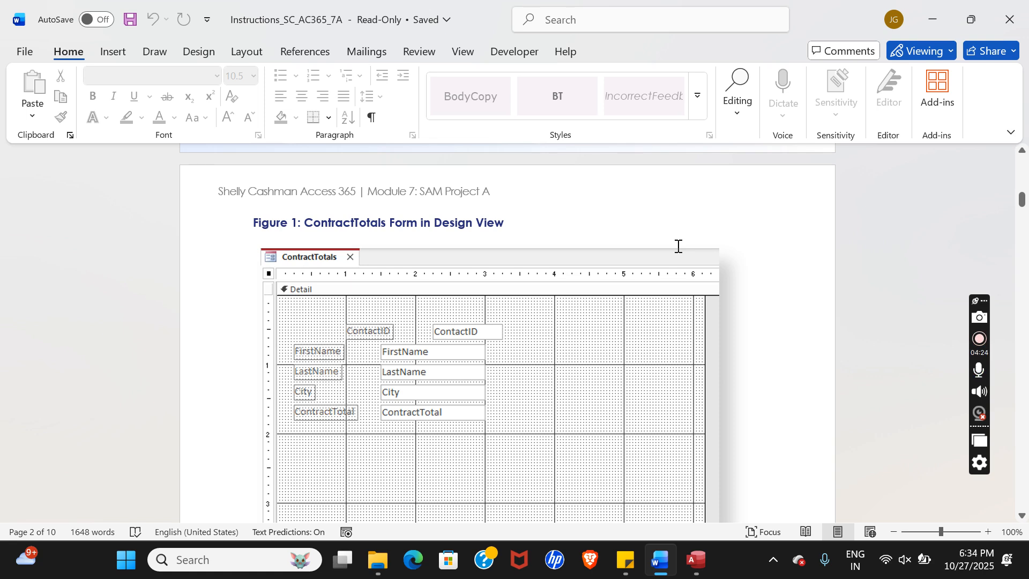
click(695, 559)
click(259, 204)
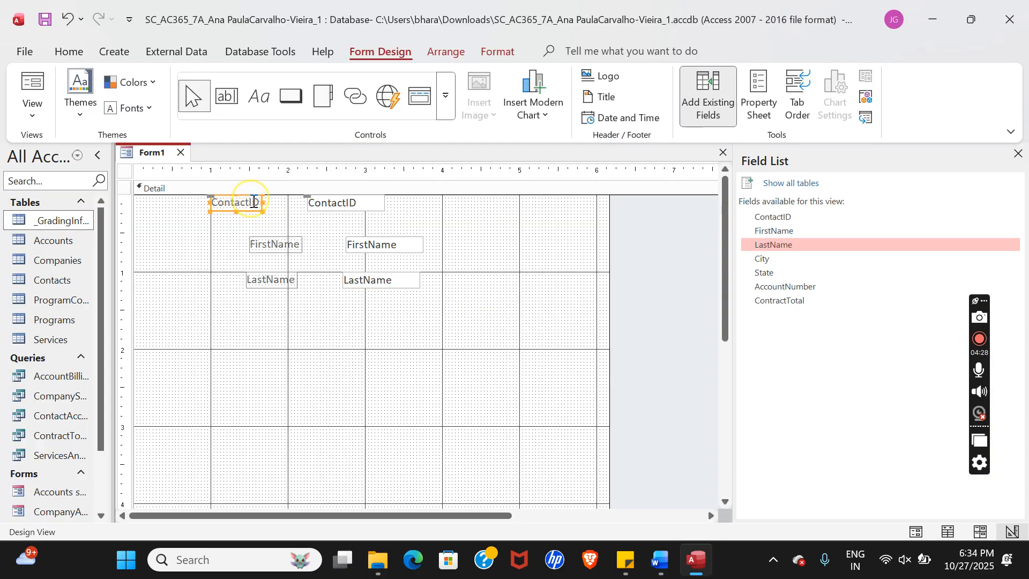
click(373, 245)
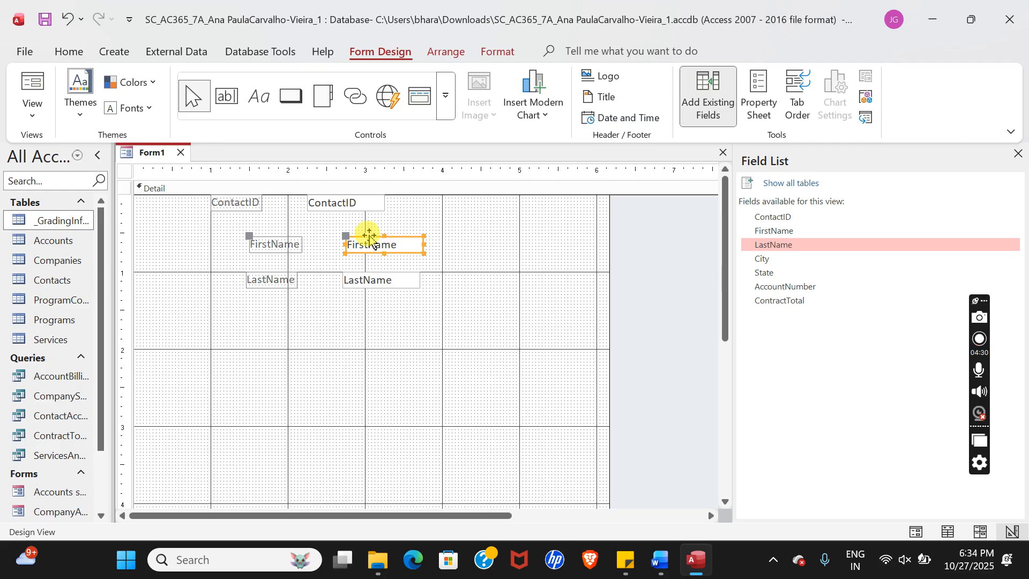
drag(369, 243, 270, 249)
click(344, 280)
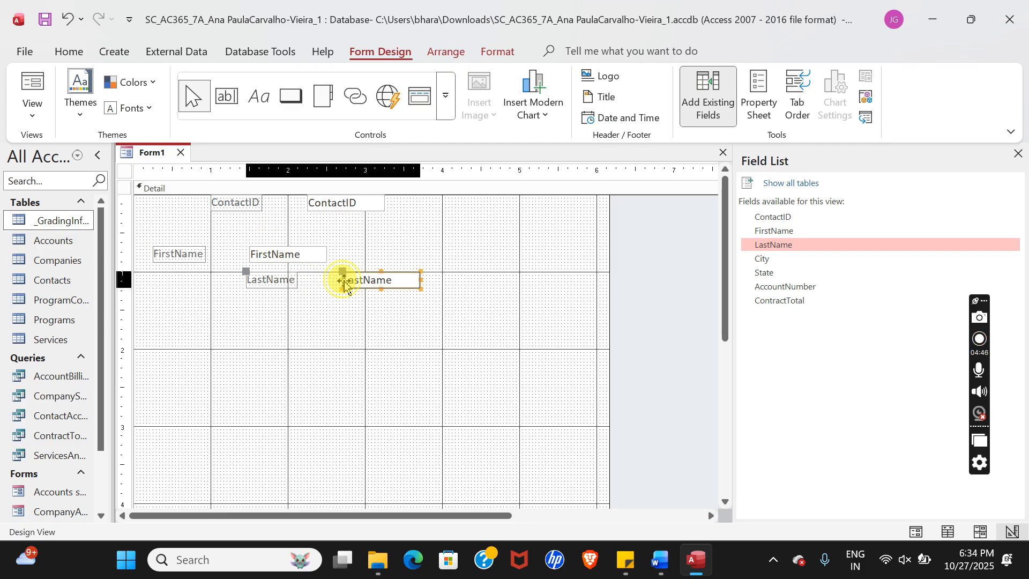
drag(362, 275, 268, 271)
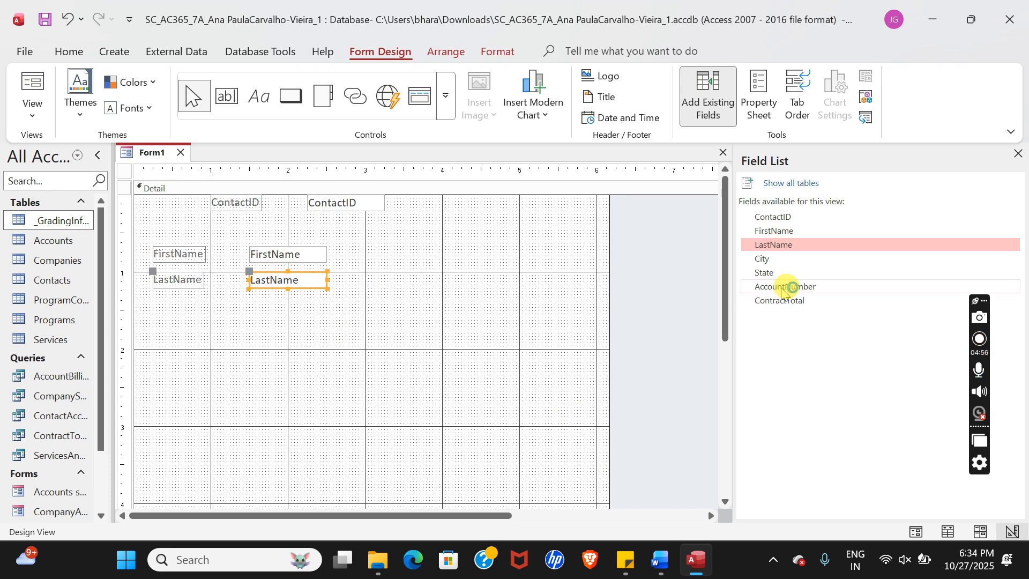
Step: Add the City and ContractTotal fields below LastName, with their text boxes' left edges at the 1.5" ruler mark
drag(765, 261, 268, 299)
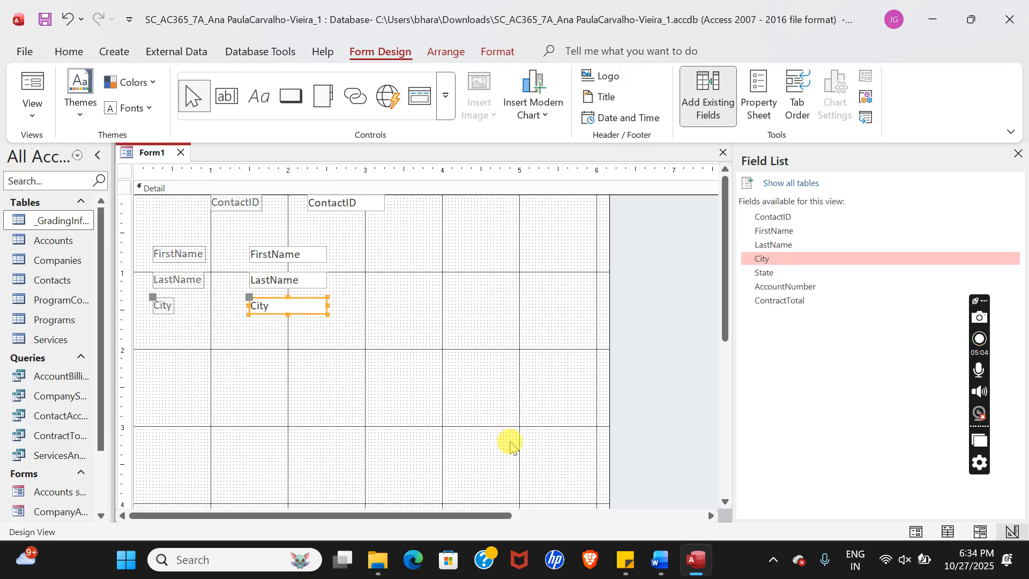
click(661, 563)
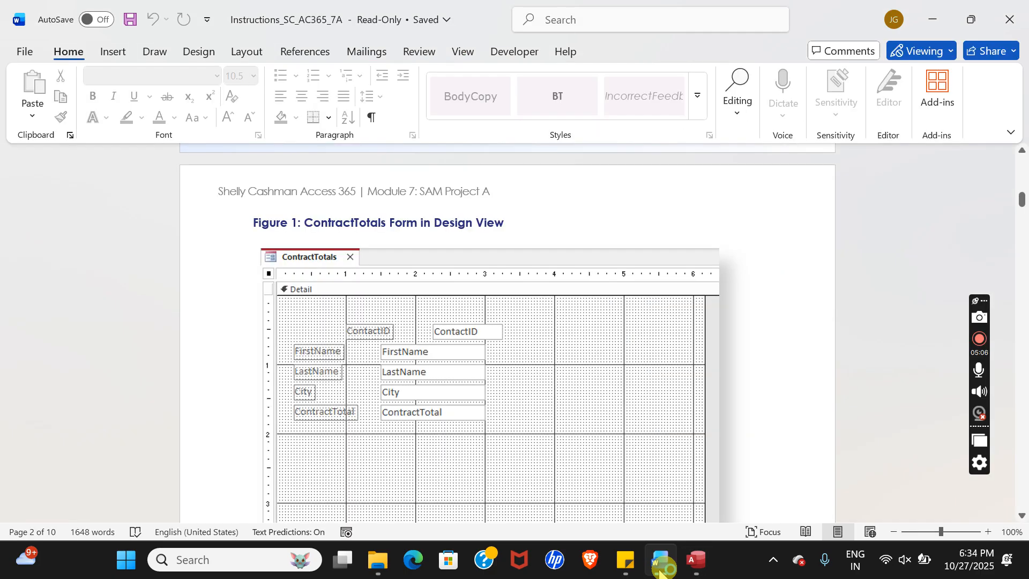
click(661, 562)
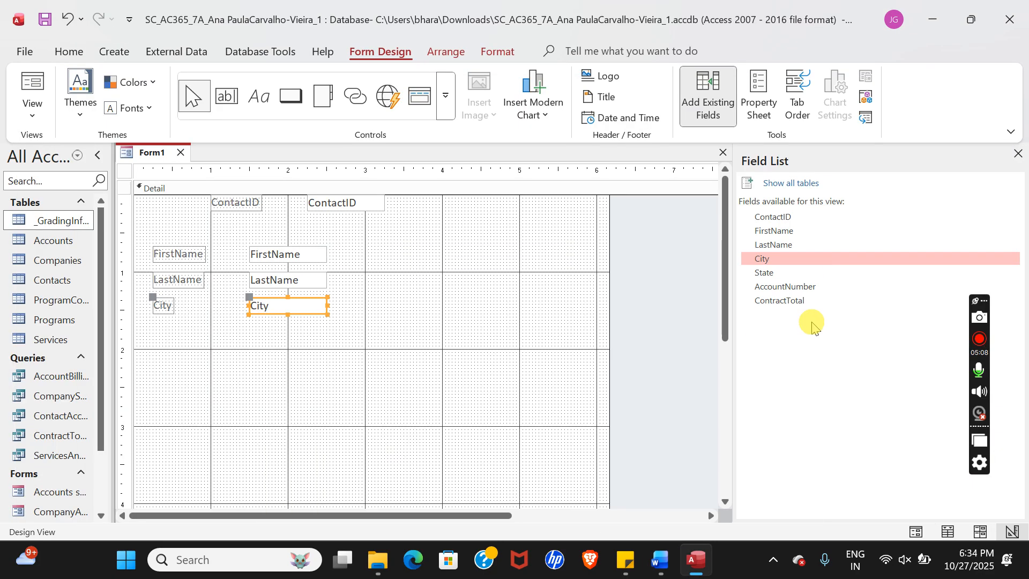
drag(780, 300, 251, 328)
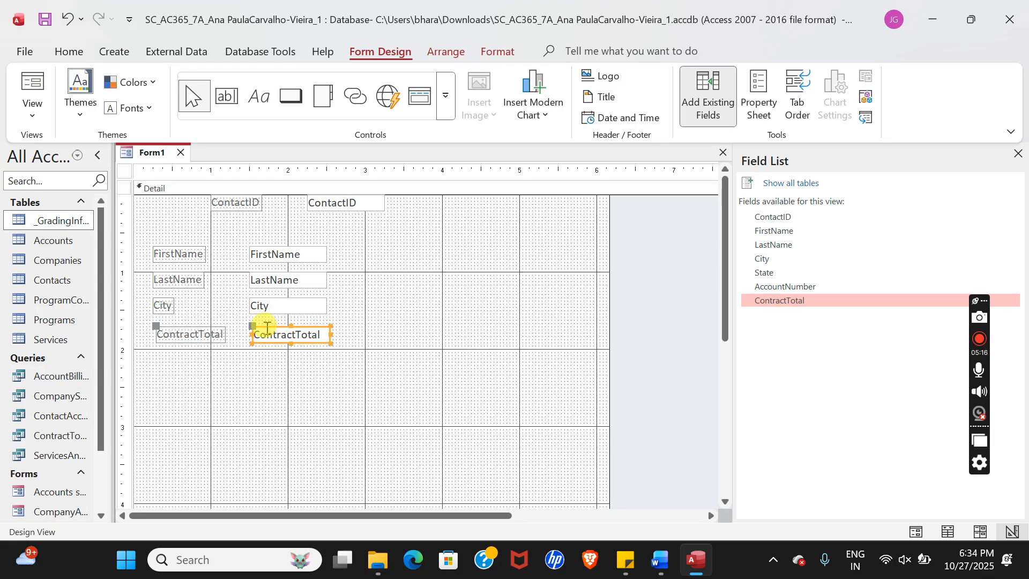
click(266, 375)
click(271, 331)
drag(269, 328, 264, 328)
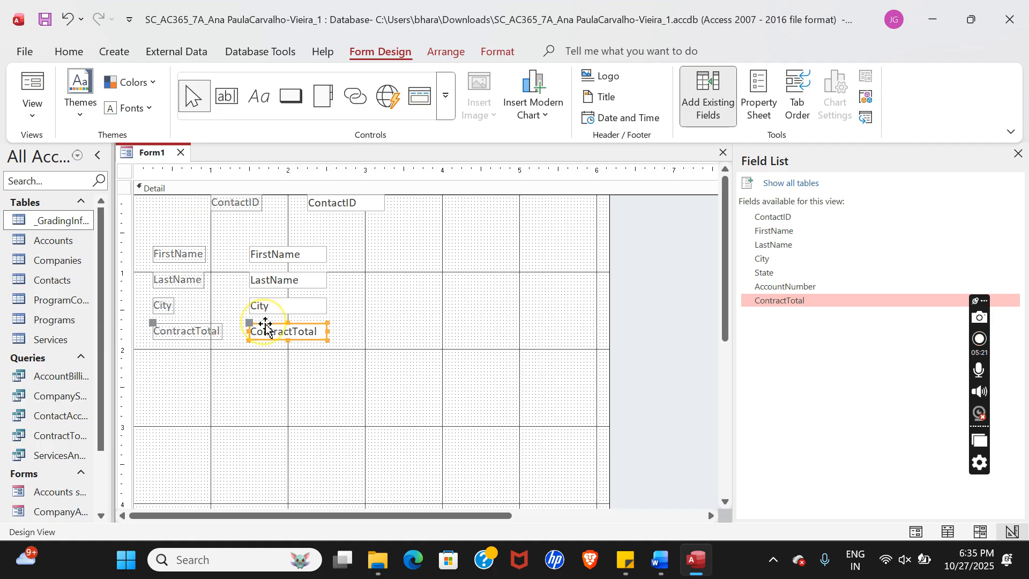
click(297, 383)
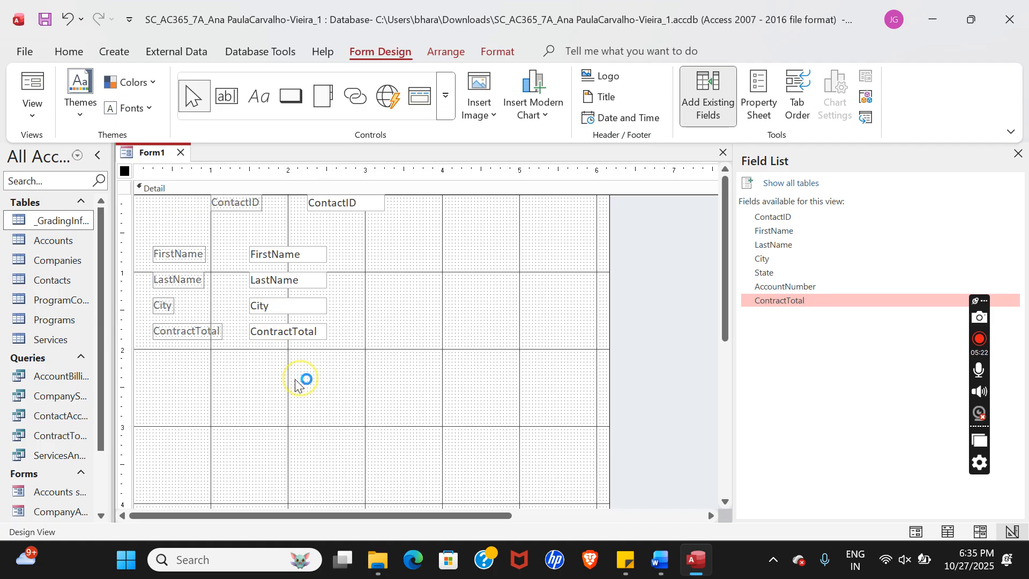
Step: Compare the form with Figure 1 in Word, then move the ContactID control and its label down to just above FirstName
click(658, 560)
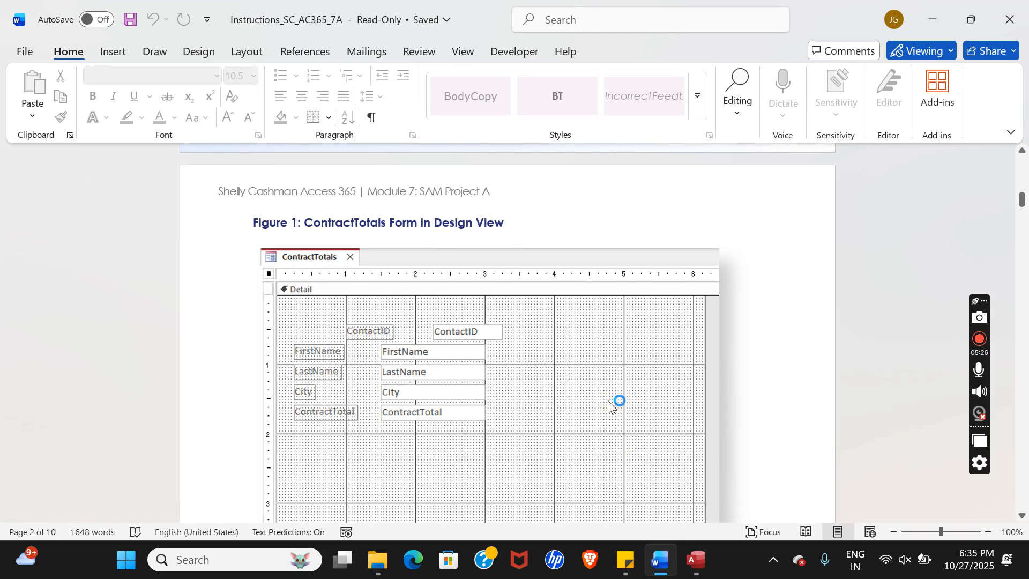
click(696, 559)
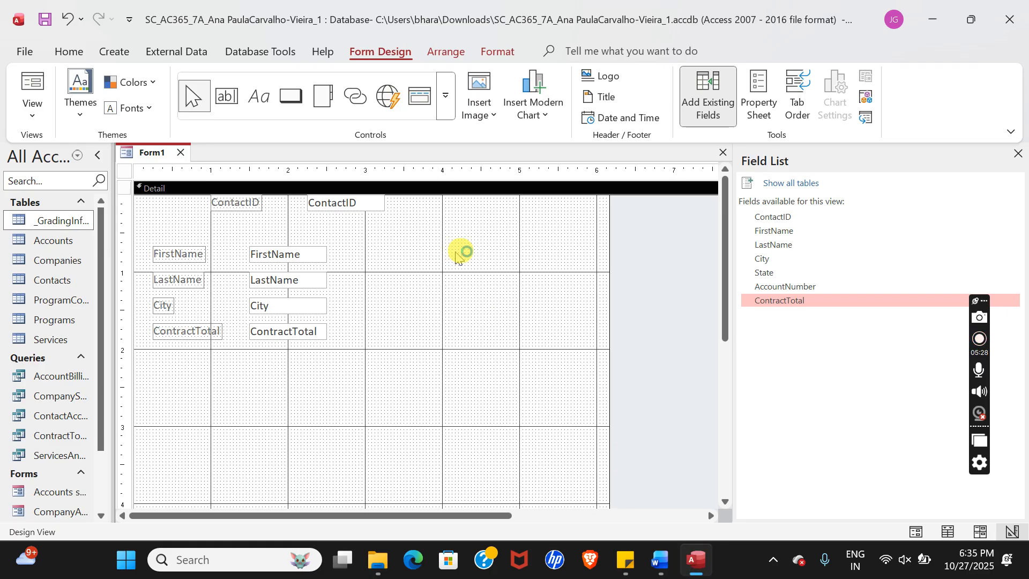
click(356, 202)
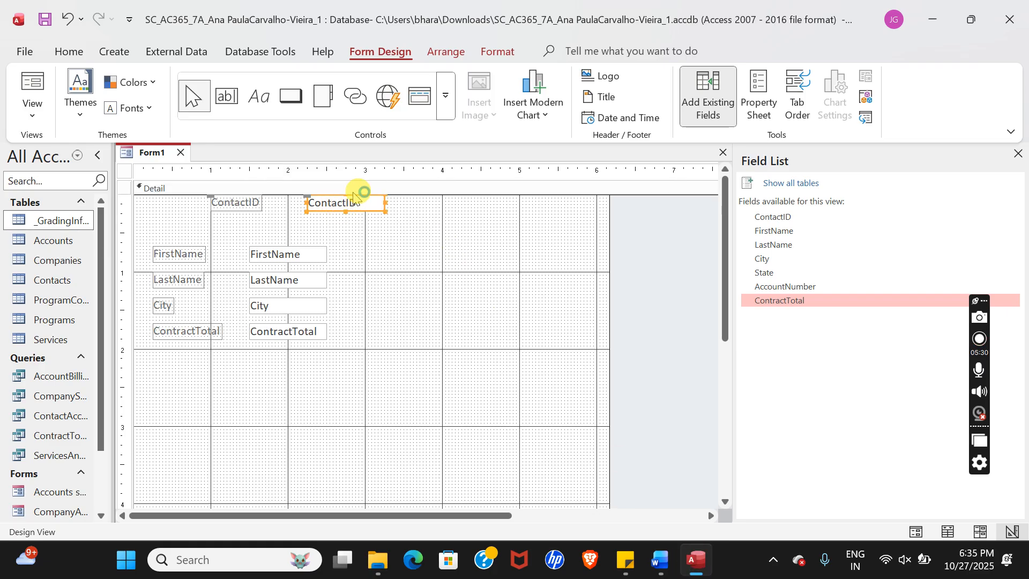
drag(357, 199, 356, 220)
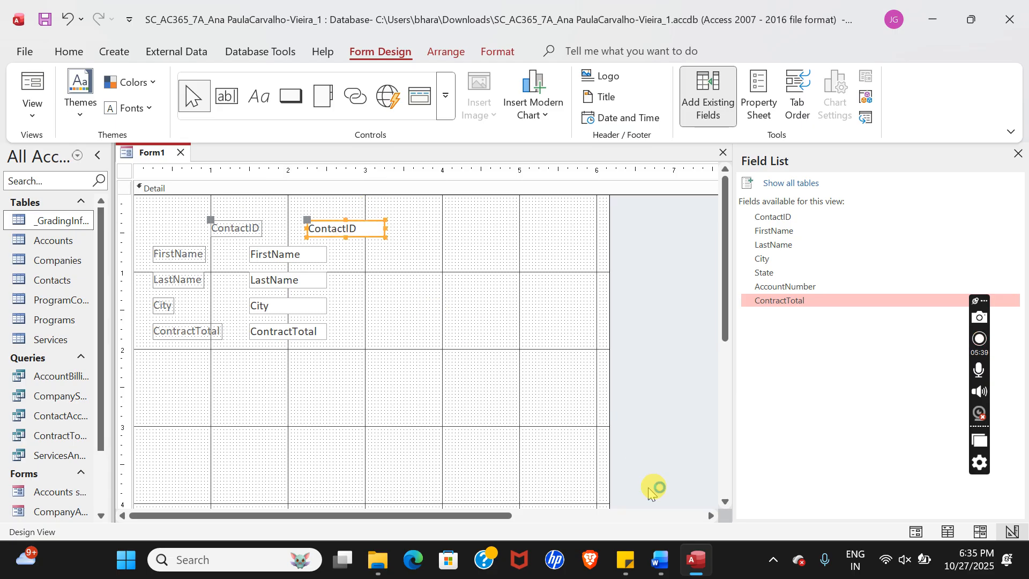
Step: Read the resizing instruction in Word, then resize the ContactID text box so its right edge sits at the 3" ruler mark
click(661, 560)
drag(1024, 201, 1021, 193)
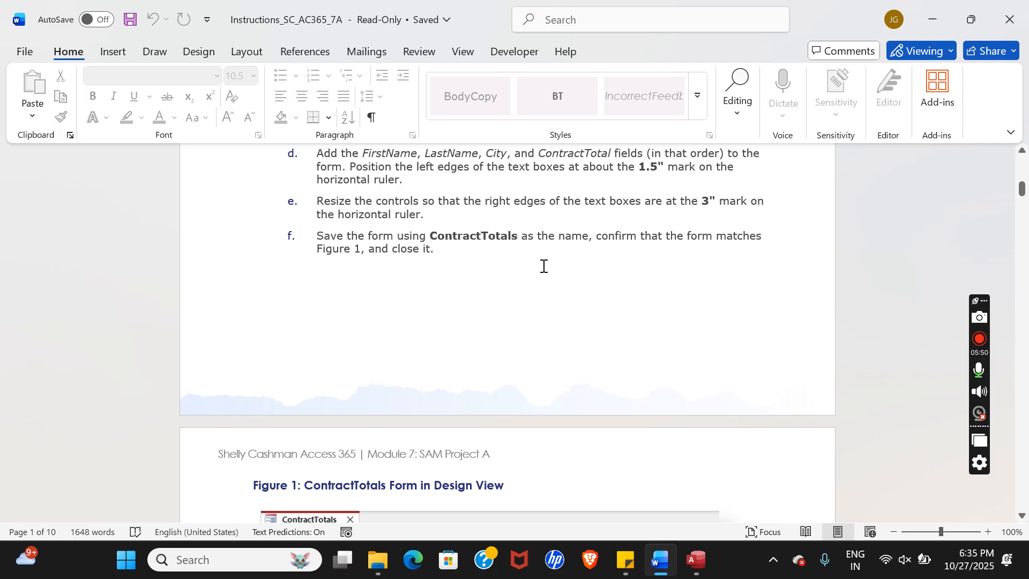
click(699, 569)
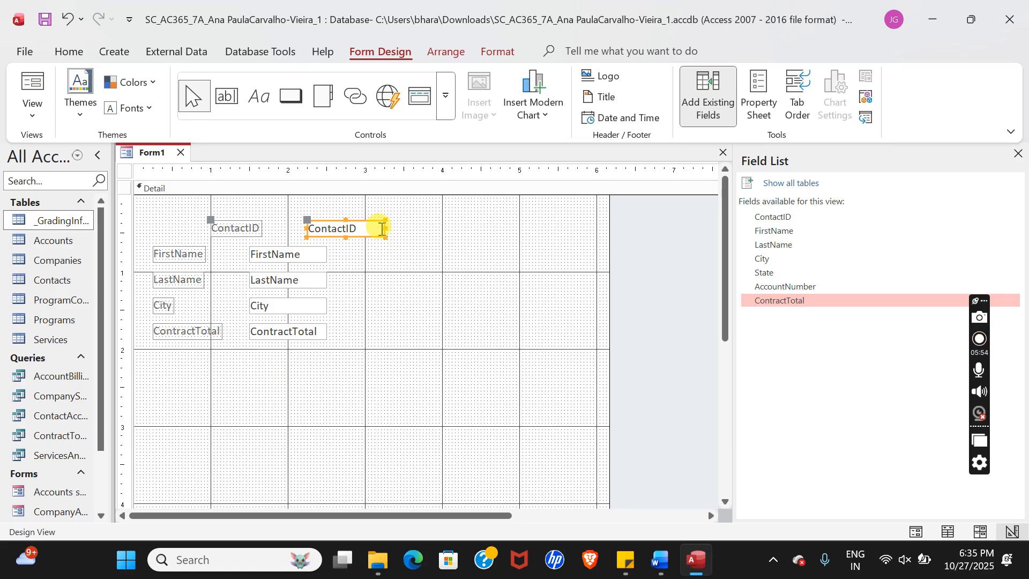
click(408, 270)
click(355, 228)
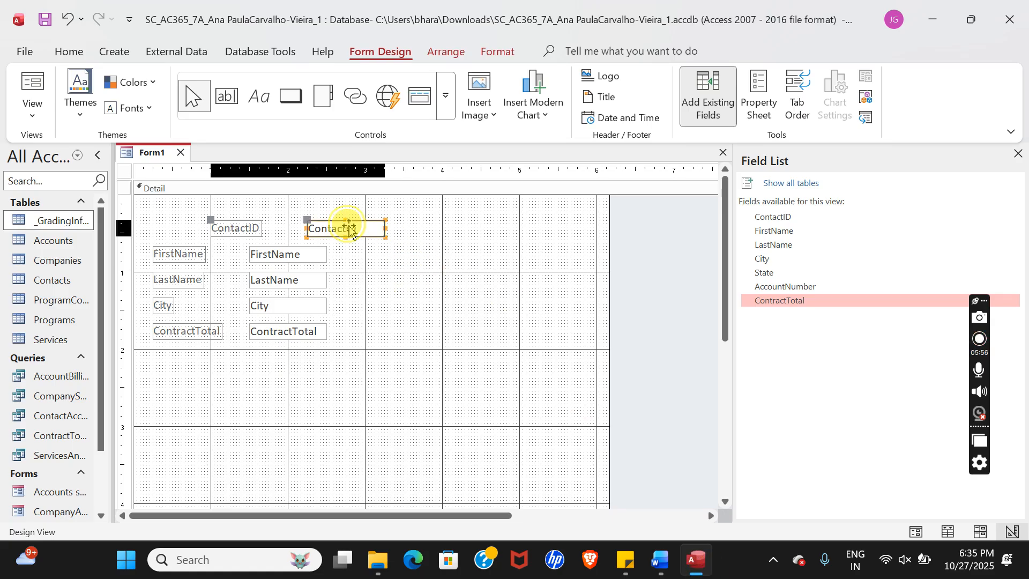
drag(385, 227, 365, 223)
Step: Widen the FirstName, LastName, City and ContractTotal text boxes so their right edges sit at the 3" ruler mark
click(290, 257)
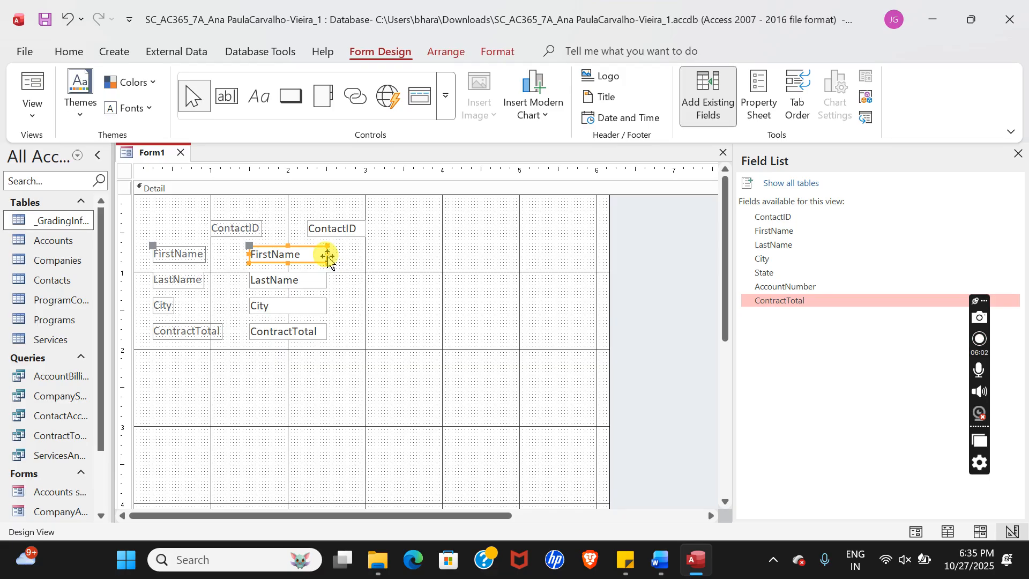
drag(329, 257, 364, 257)
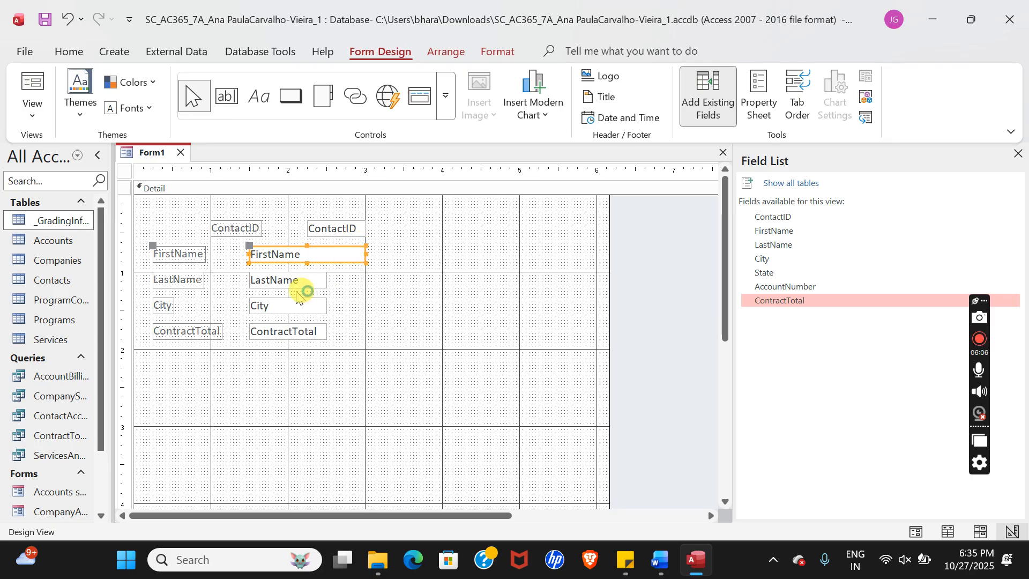
click(308, 280)
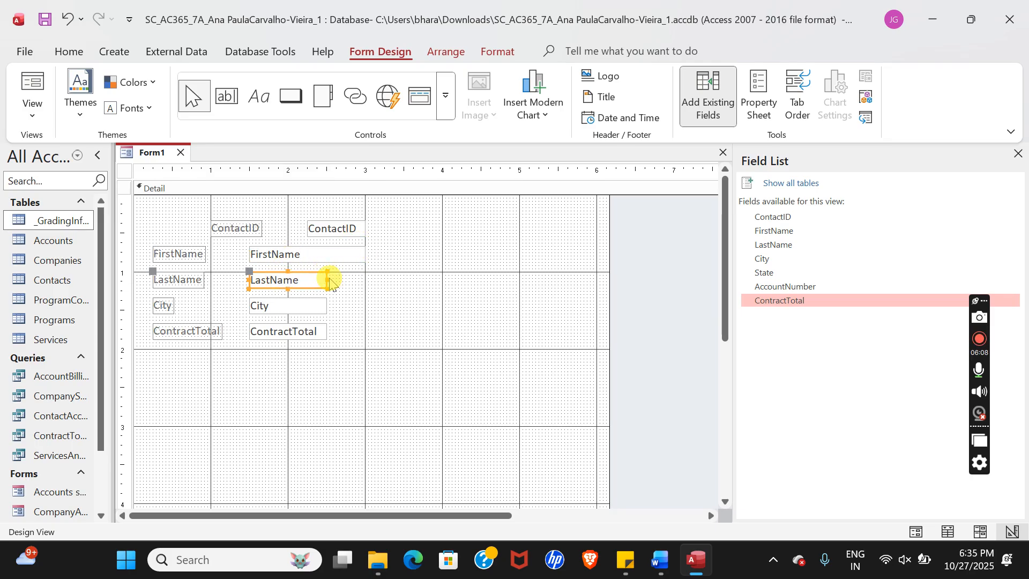
drag(328, 278, 367, 280)
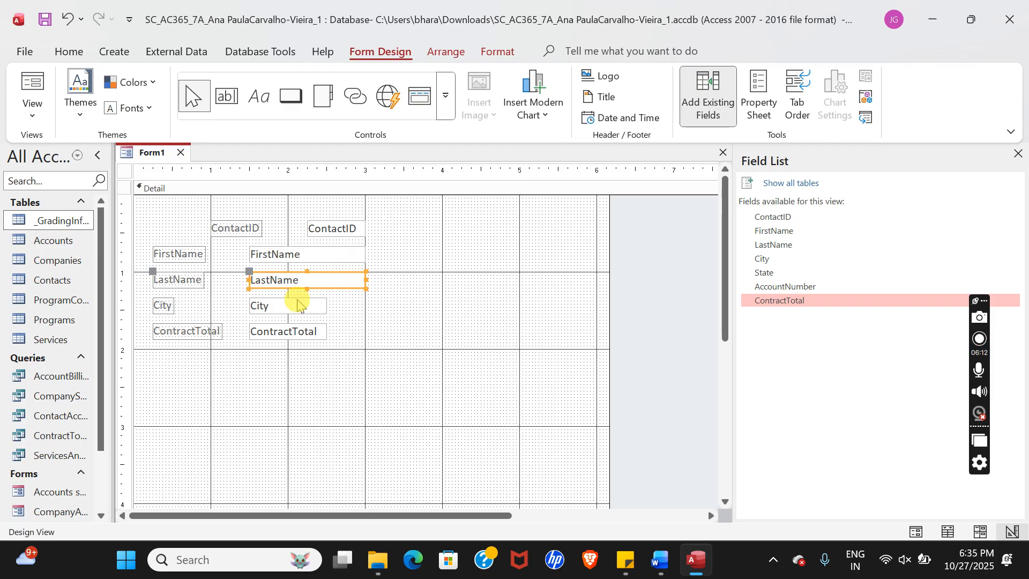
click(299, 304)
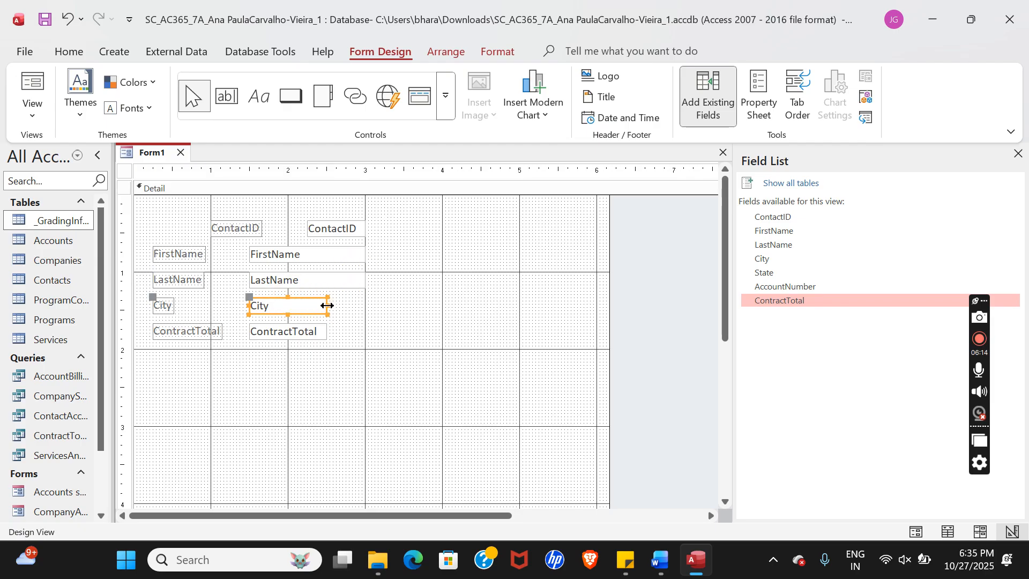
drag(327, 306, 366, 331)
click(314, 332)
Step: Select the form name ContractTotals in step f of the Word instructions and examine the ContactID box in Figure 1
click(660, 560)
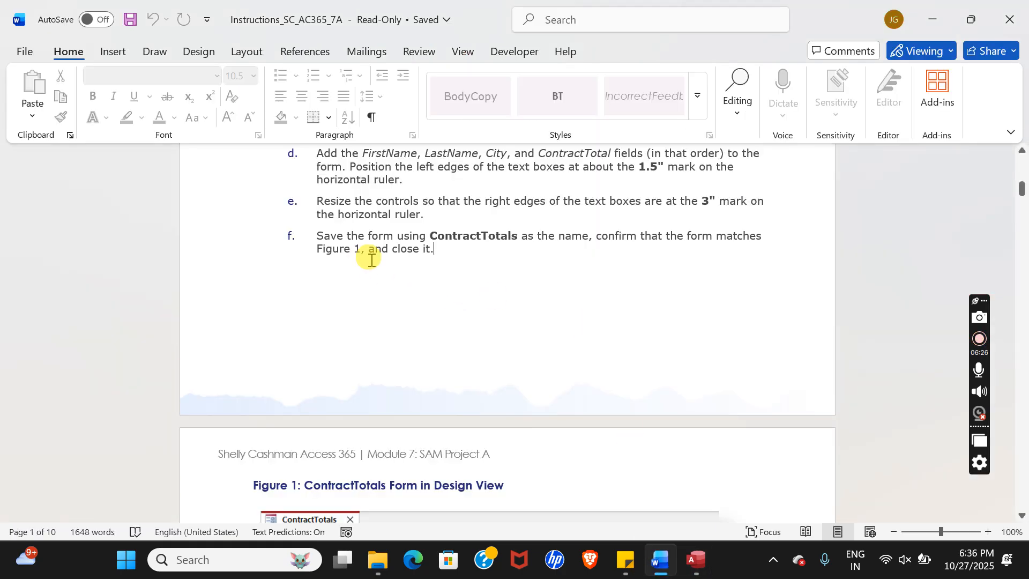
click(429, 234)
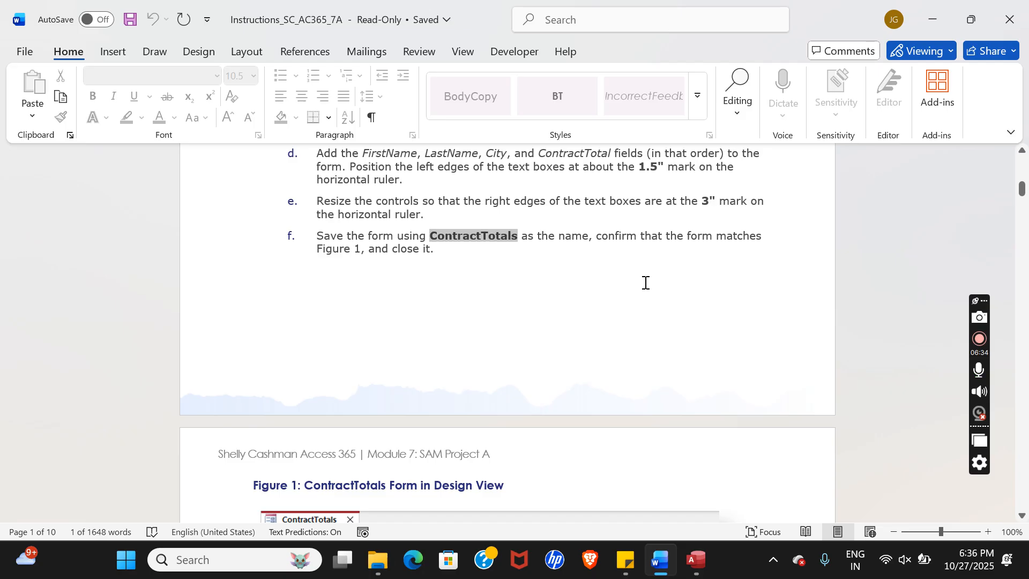
click(1022, 515)
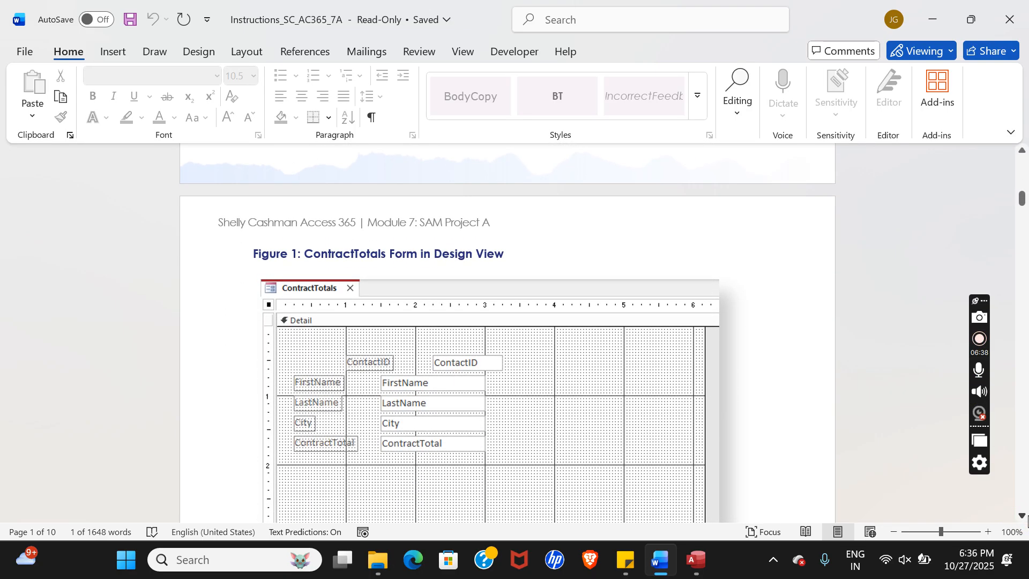
Step: Widen the ContactID text box in the Access form so its right edge sits at about the 3.4" ruler mark
click(697, 561)
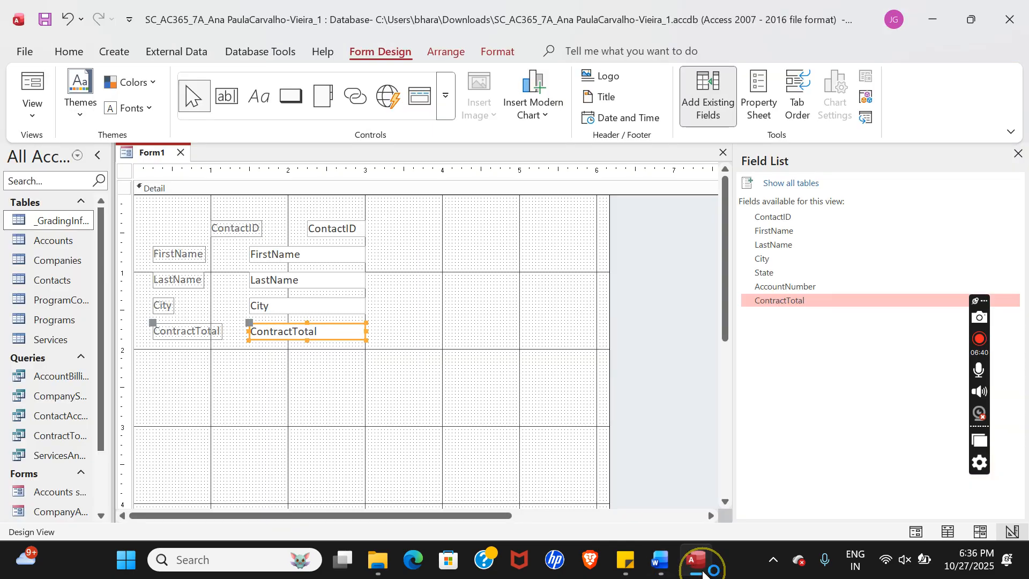
click(343, 229)
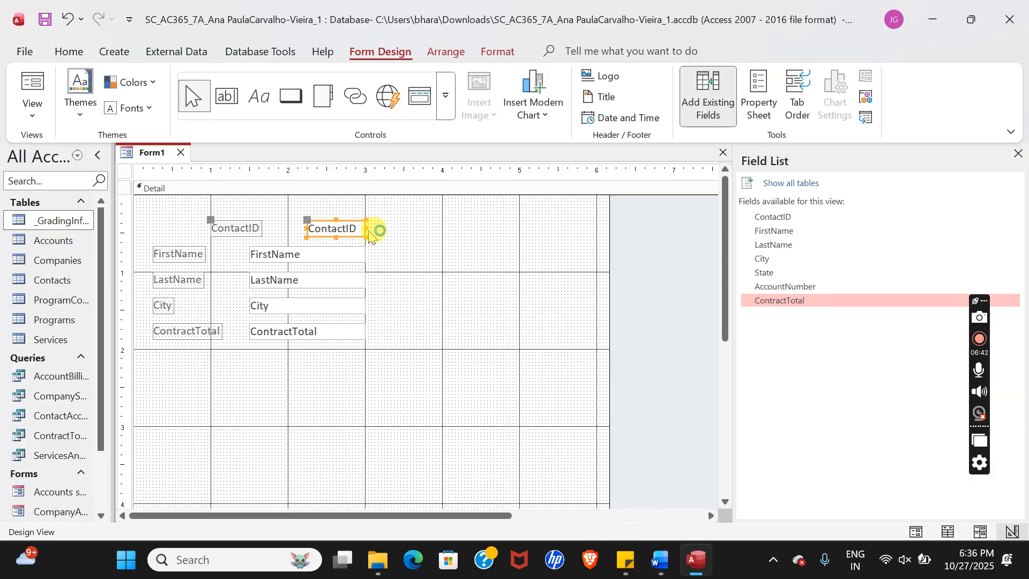
drag(366, 227, 395, 232)
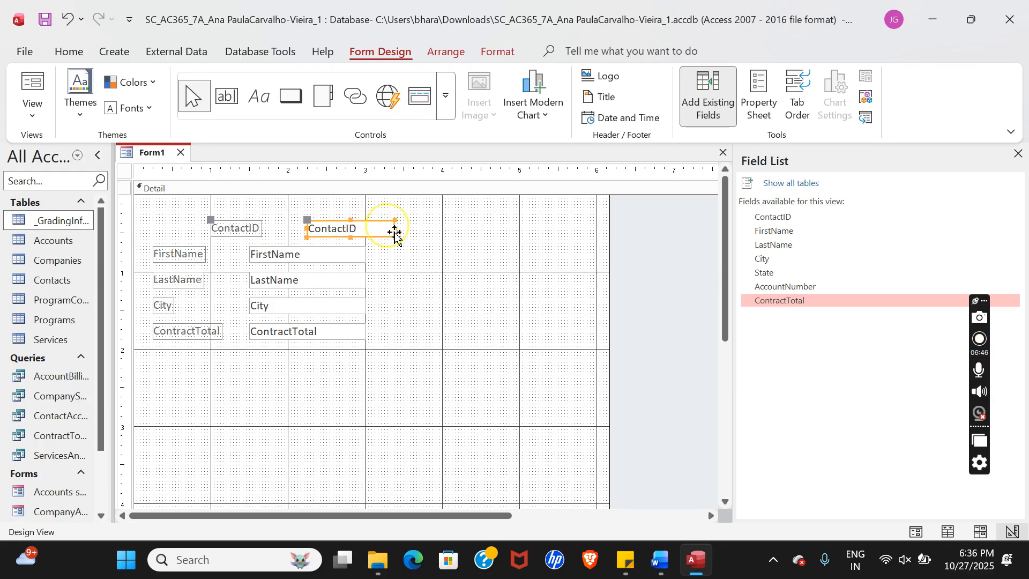
Step: Save the form with the name ContractTotals
right_click(152, 152)
text(ContractTotals)
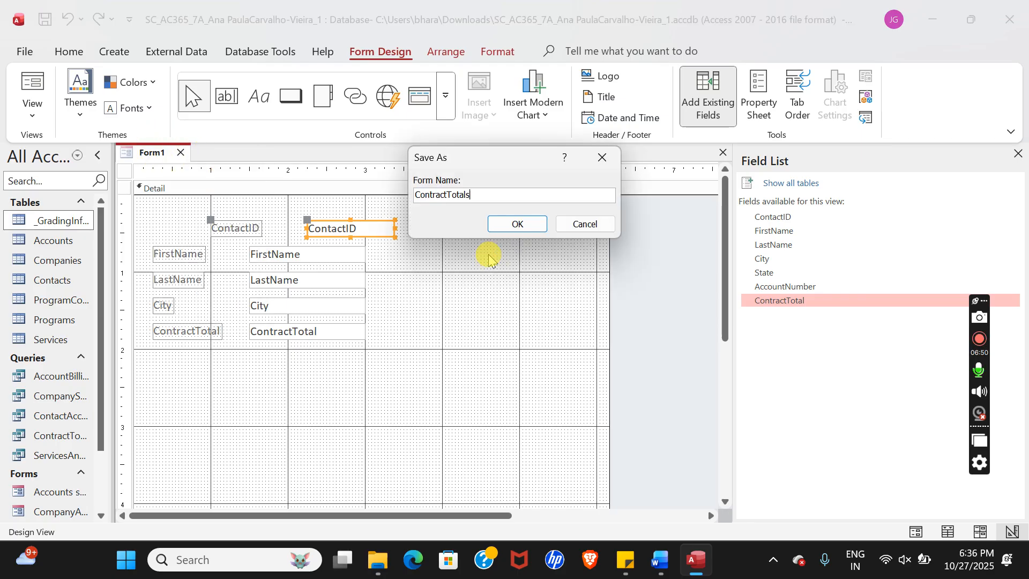
click(512, 224)
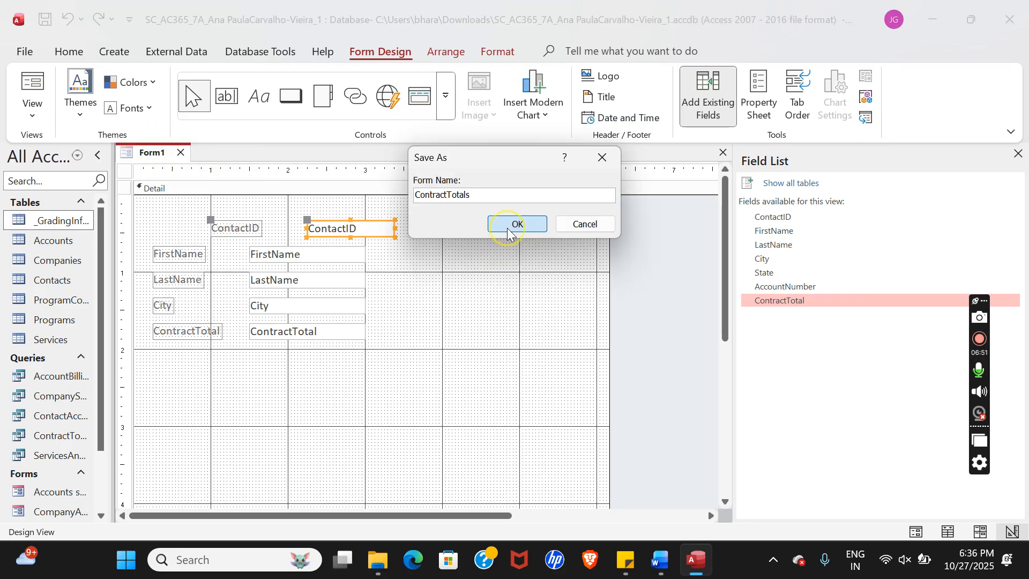
Step: Check step 2 of the Word instructions, and save and close the ContractTotals form in Access
click(661, 559)
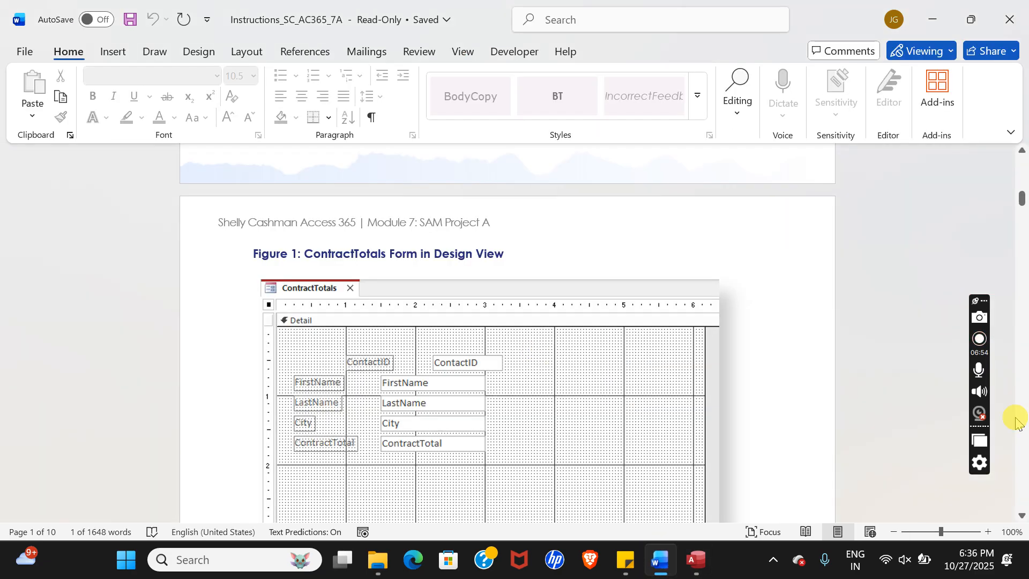
click(1021, 515)
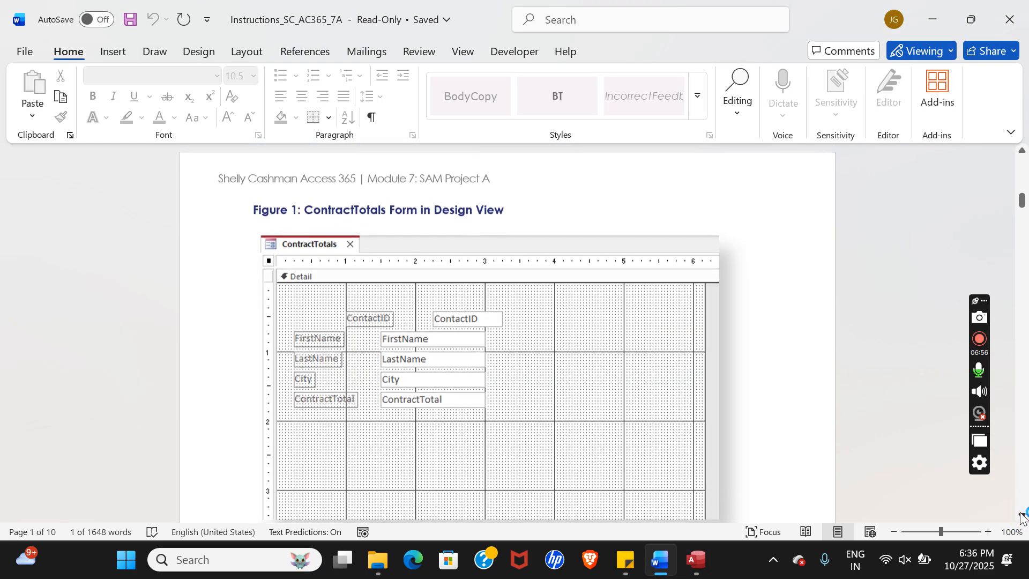
click(1023, 516)
click(1023, 516)
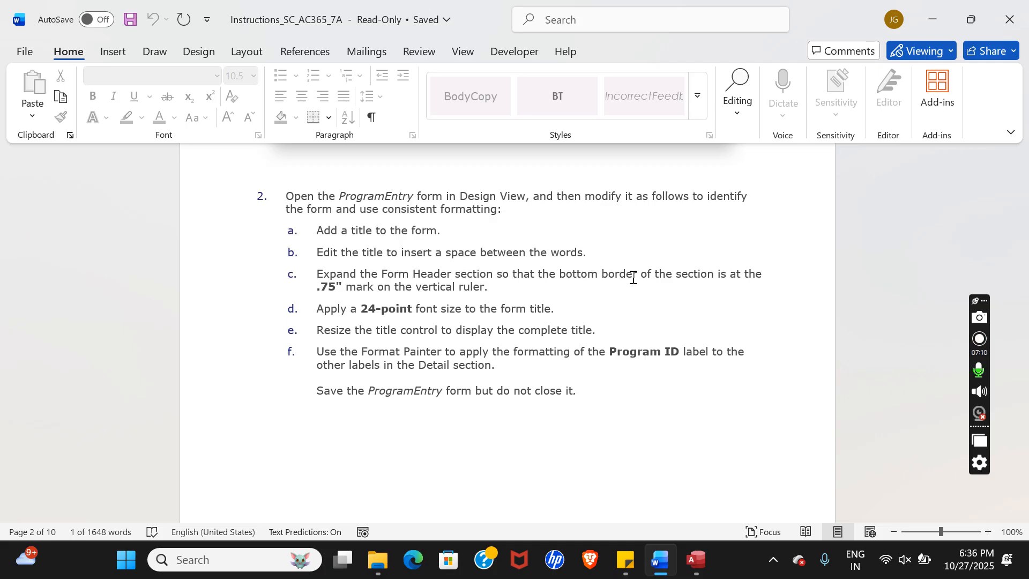
click(696, 561)
right_click(172, 153)
click(209, 164)
click(219, 153)
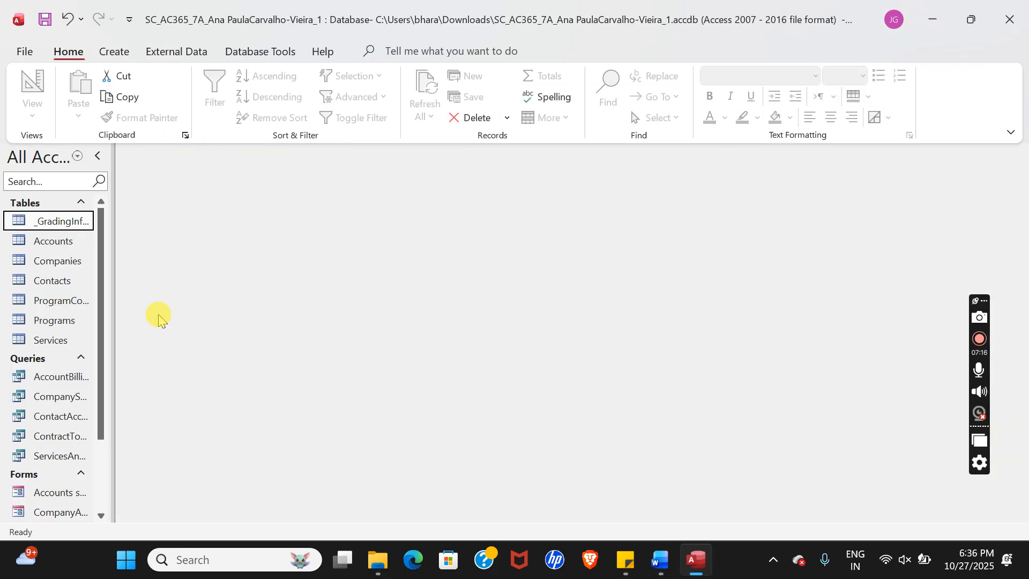
Step: Open the ProgramEntry form in Design View
drag(102, 341, 122, 485)
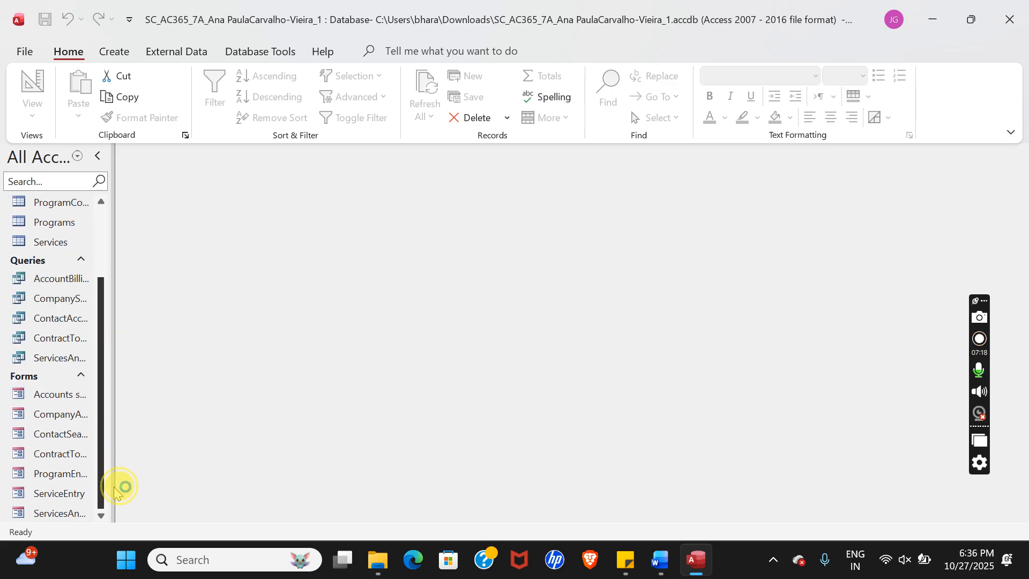
click(75, 475)
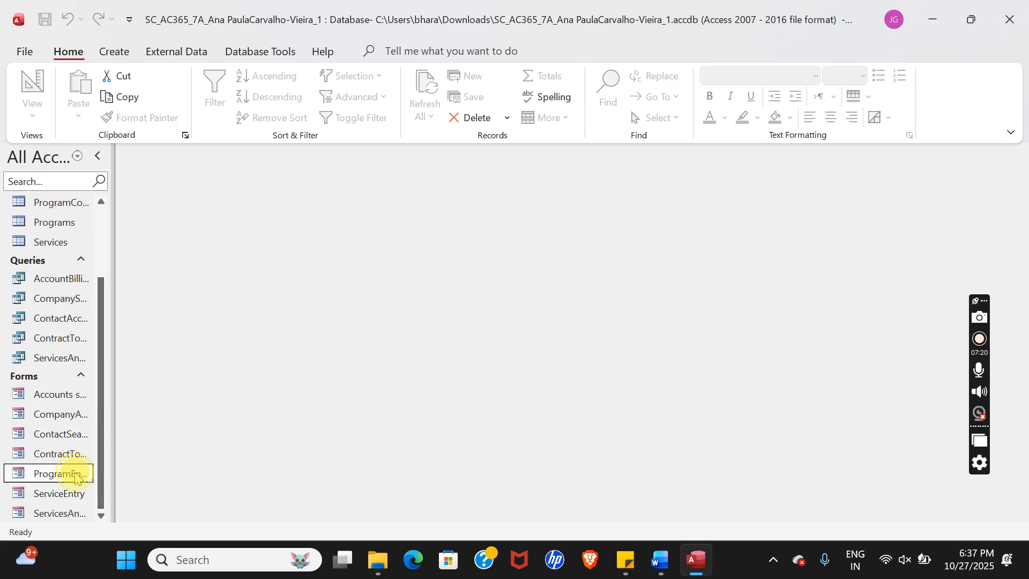
right_click(75, 475)
click(129, 265)
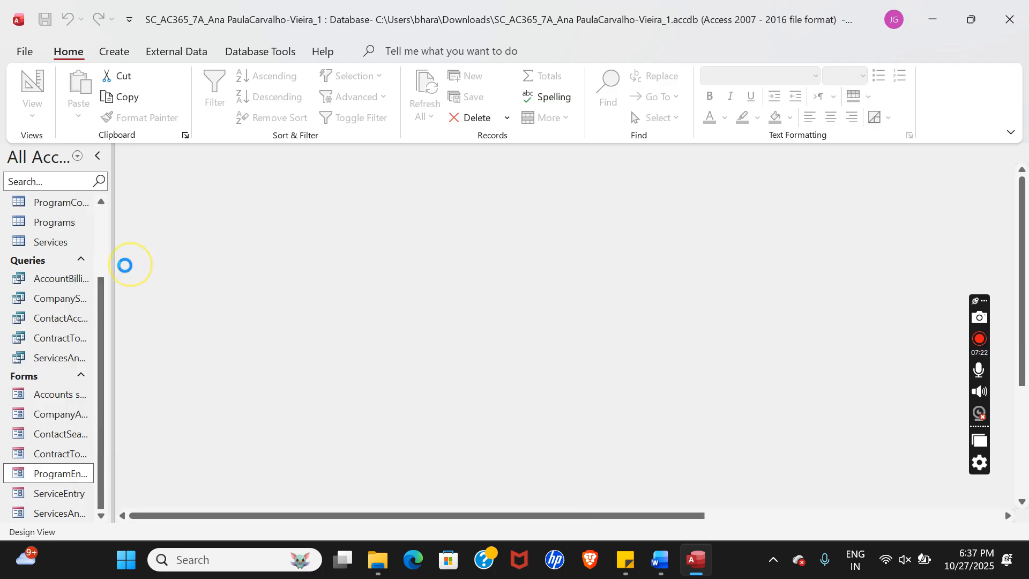
Step: Check step 2a in the Word instructions and add a title to the ProgramEntry form in Access
click(660, 561)
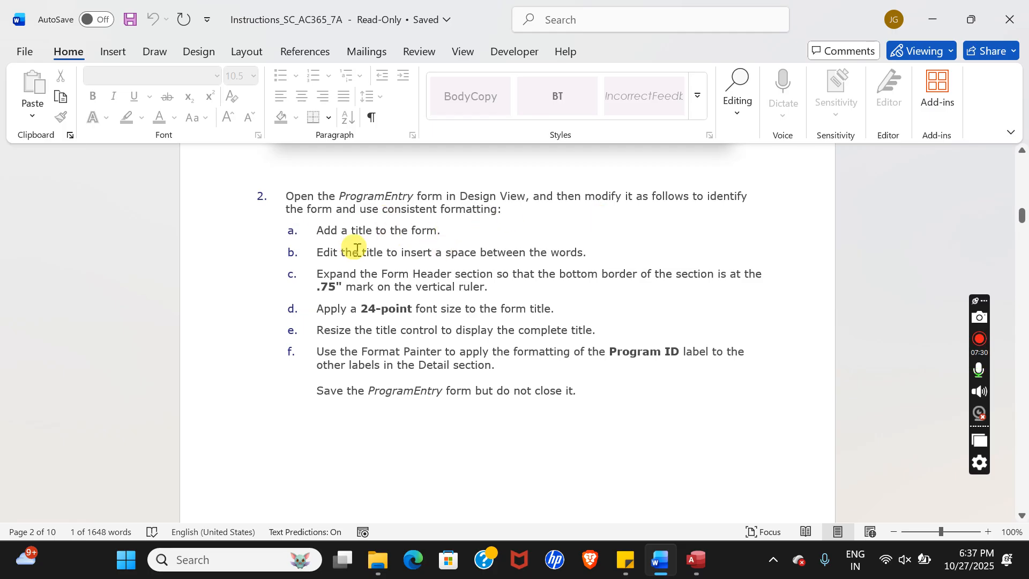
click(696, 560)
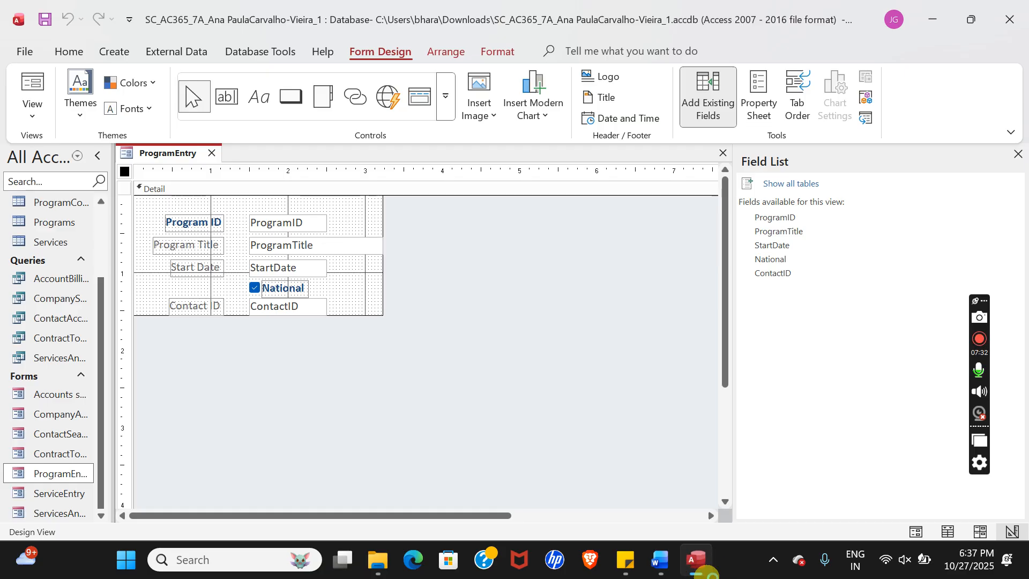
click(594, 95)
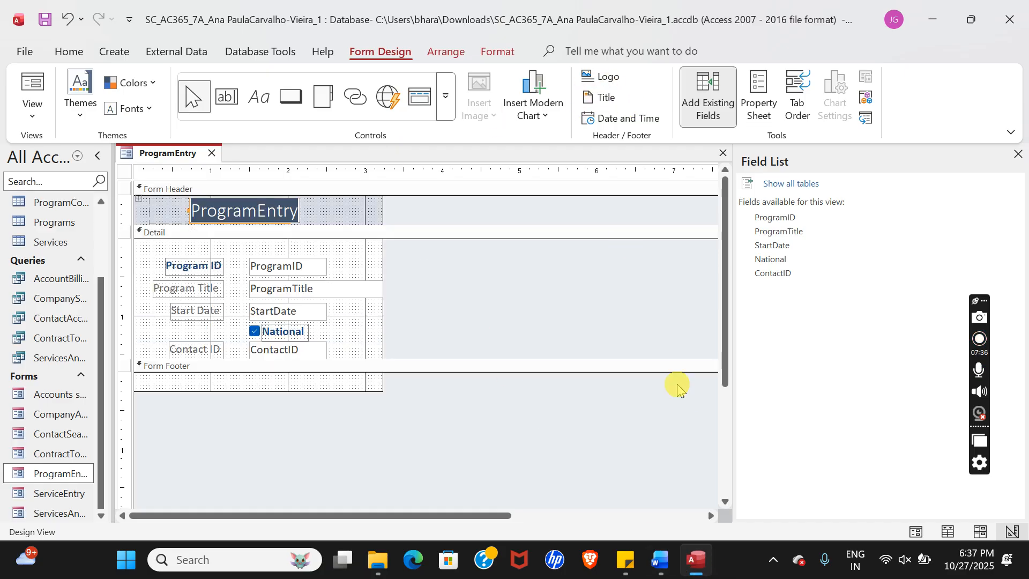
Step: Insert a space in the form title so it reads Program Entry, following step 2b of the Word instructions
click(663, 559)
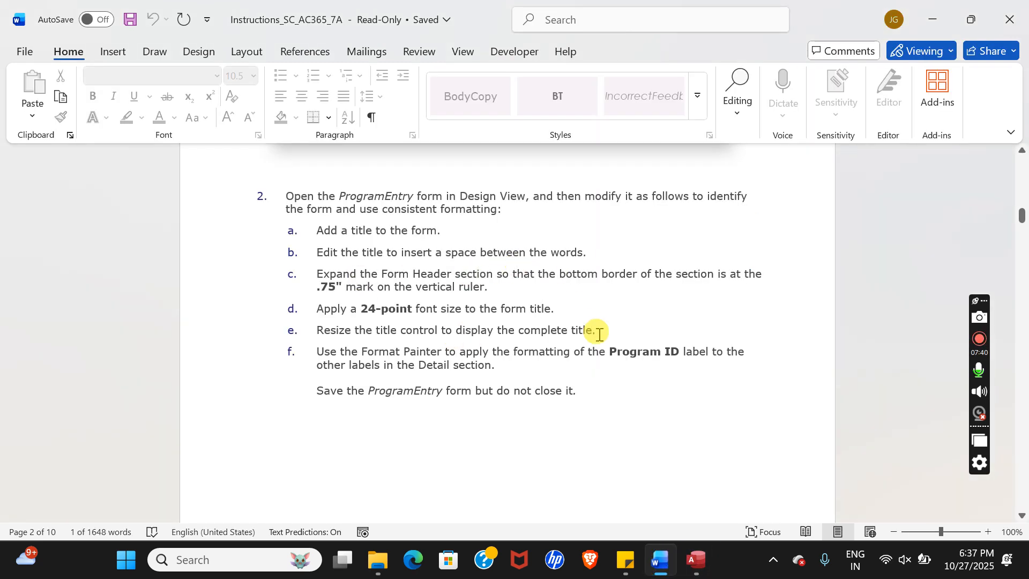
click(692, 558)
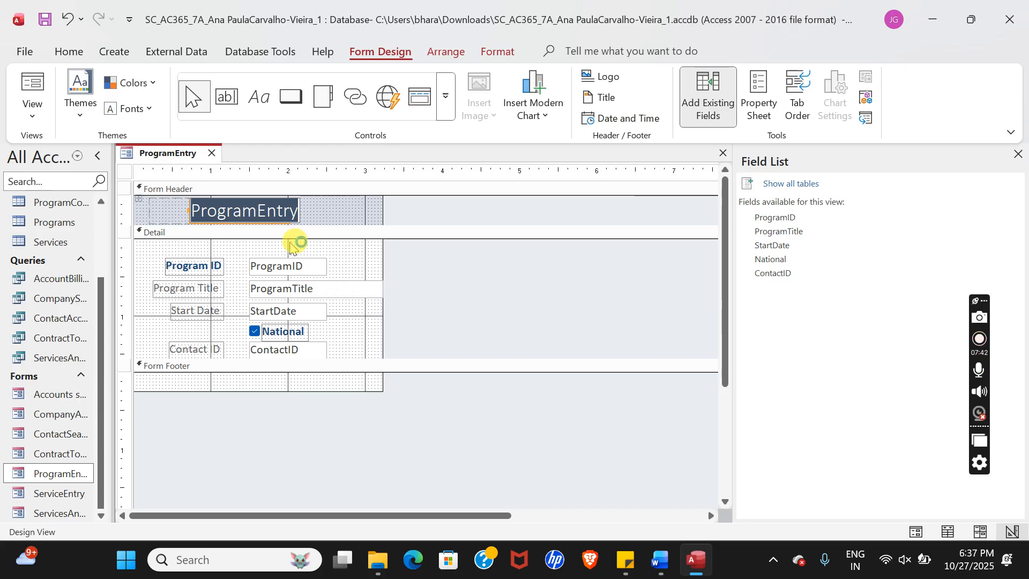
click(253, 210)
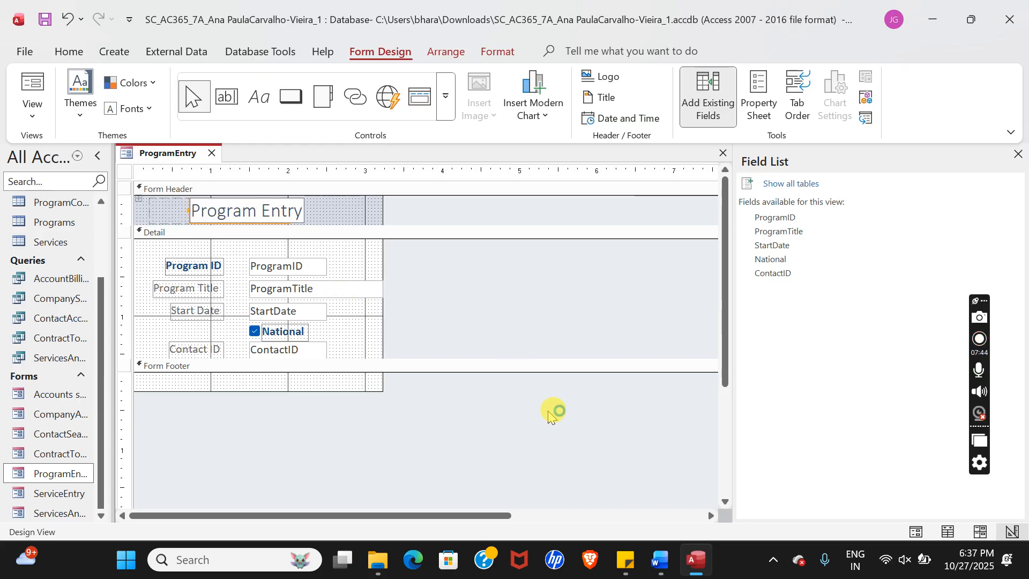
click(651, 558)
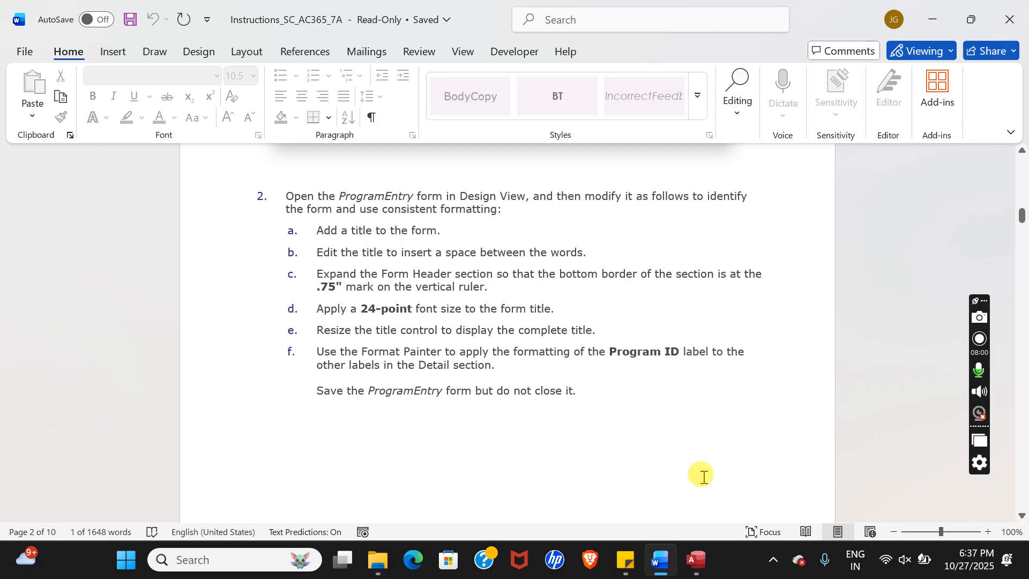
click(696, 560)
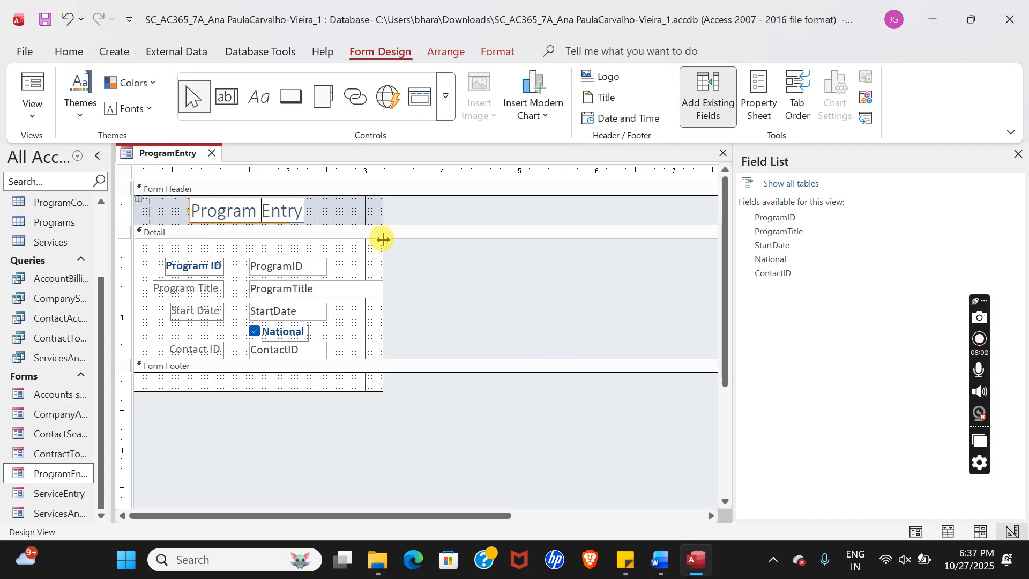
click(359, 213)
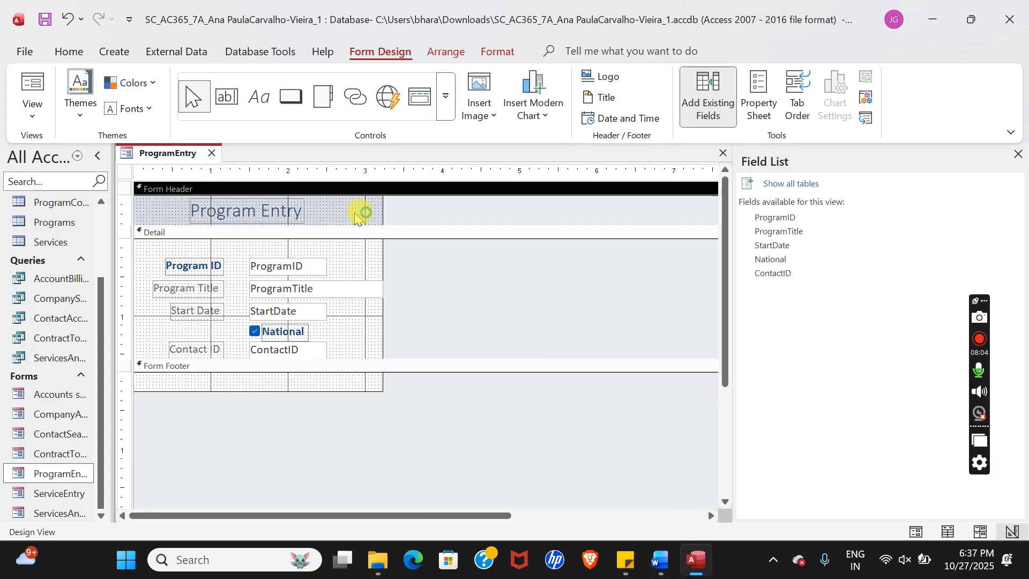
Step: Expand the Form Header section so its bottom border sits at about the .75" mark on the vertical ruler, following the Word instructions
click(661, 561)
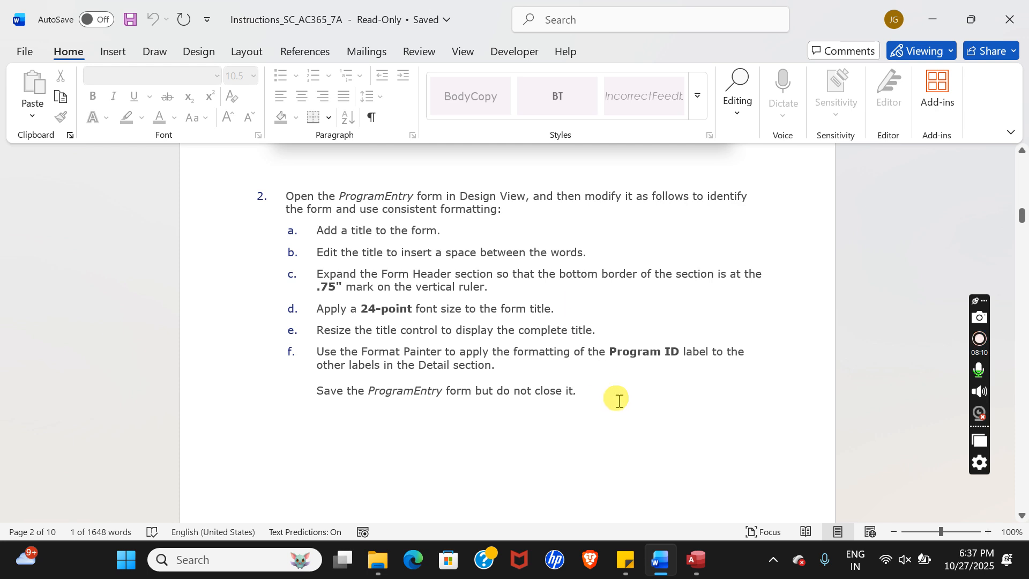
click(697, 560)
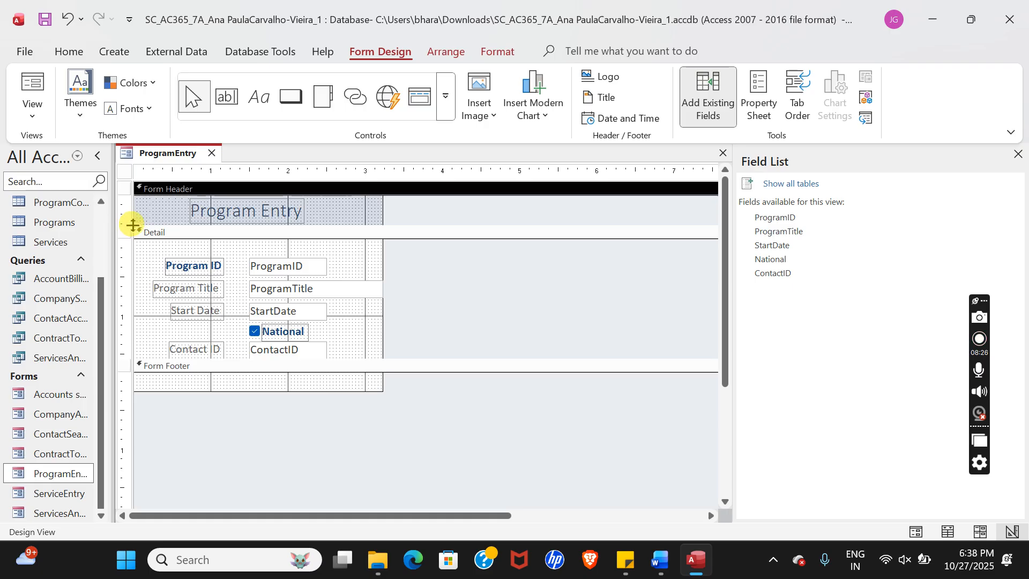
drag(133, 226, 133, 260)
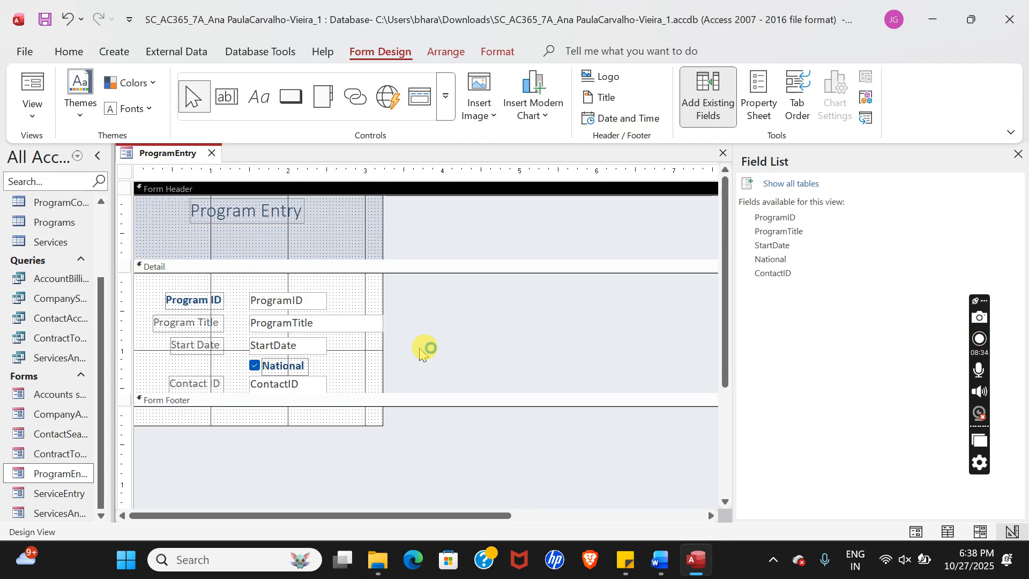
Step: Apply a 24-point font size to the Program Entry title in the Form Header, as the Word instructions require
click(659, 558)
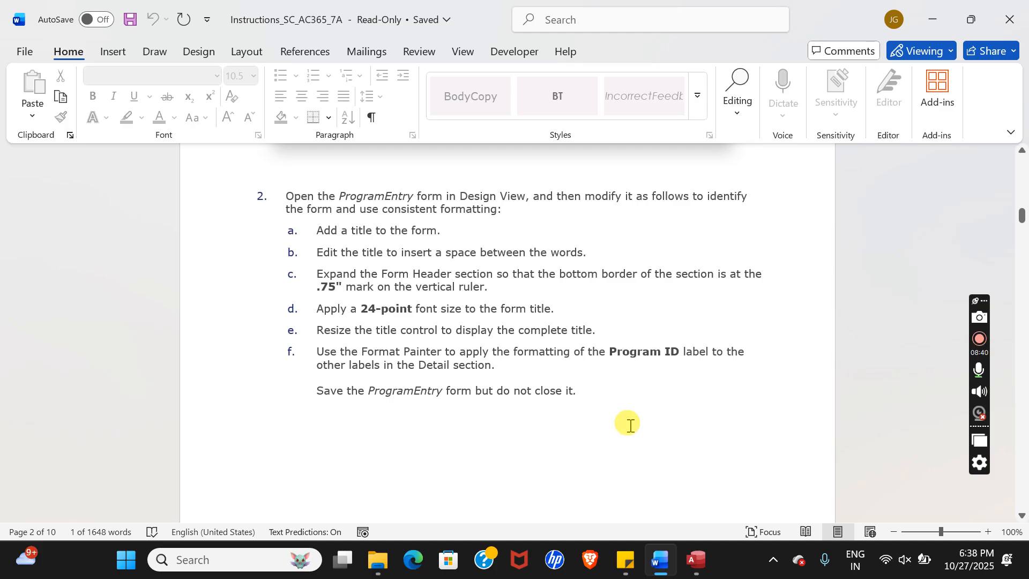
click(697, 562)
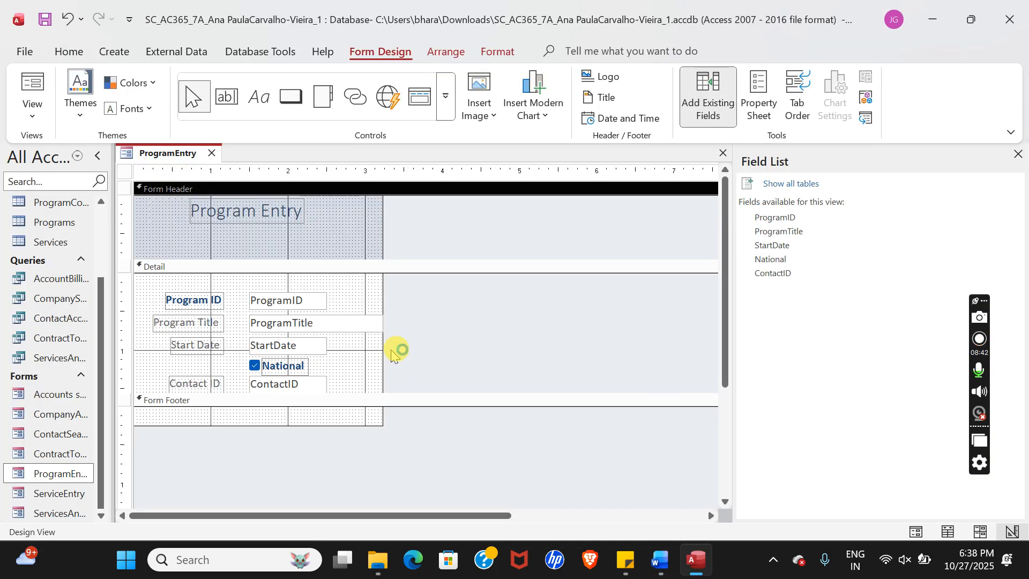
click(199, 213)
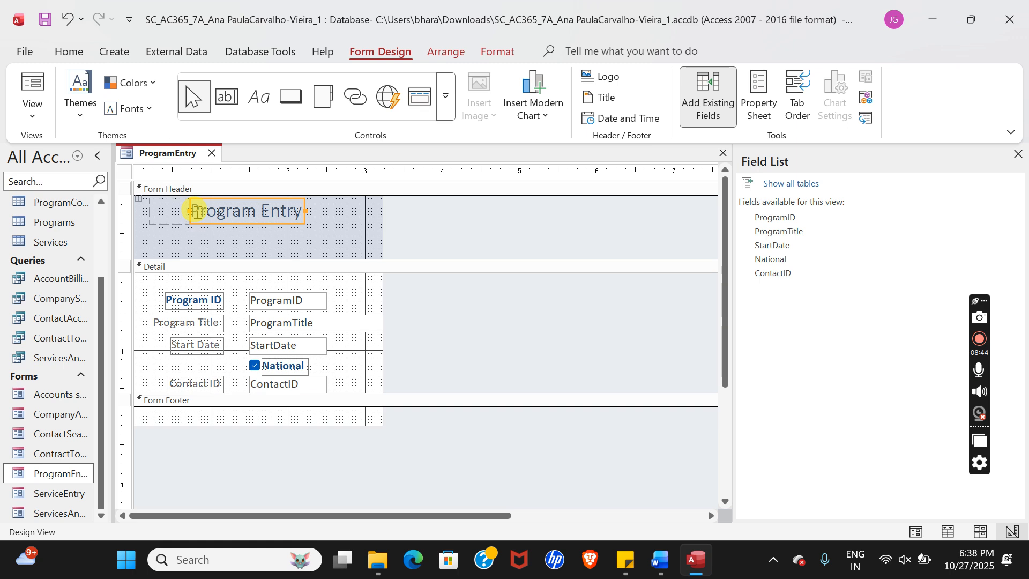
double_click(196, 212)
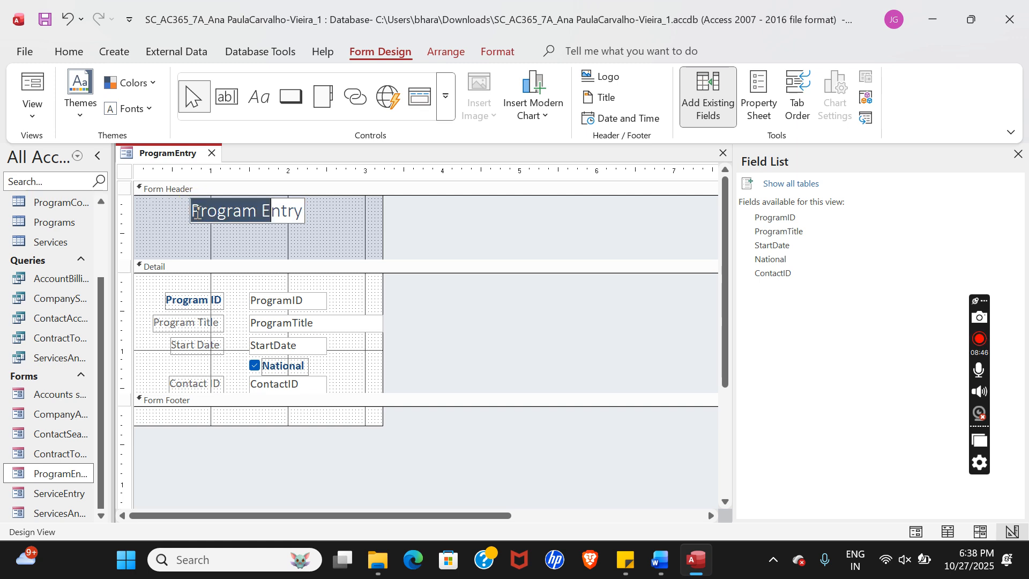
key(shift+Right)
key(shift+Right)
key(shift+Right)
key(shift+Right)
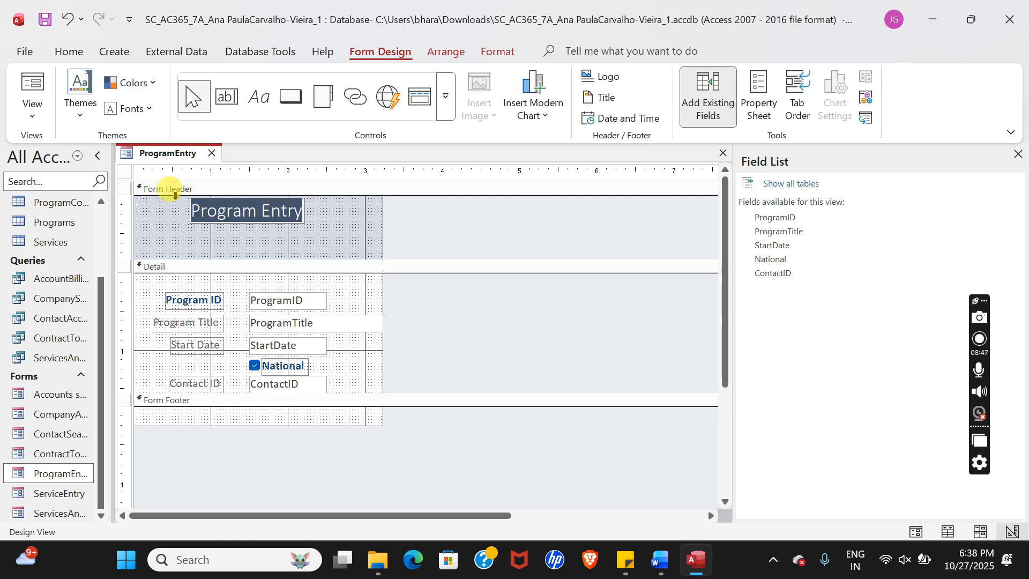
click(74, 54)
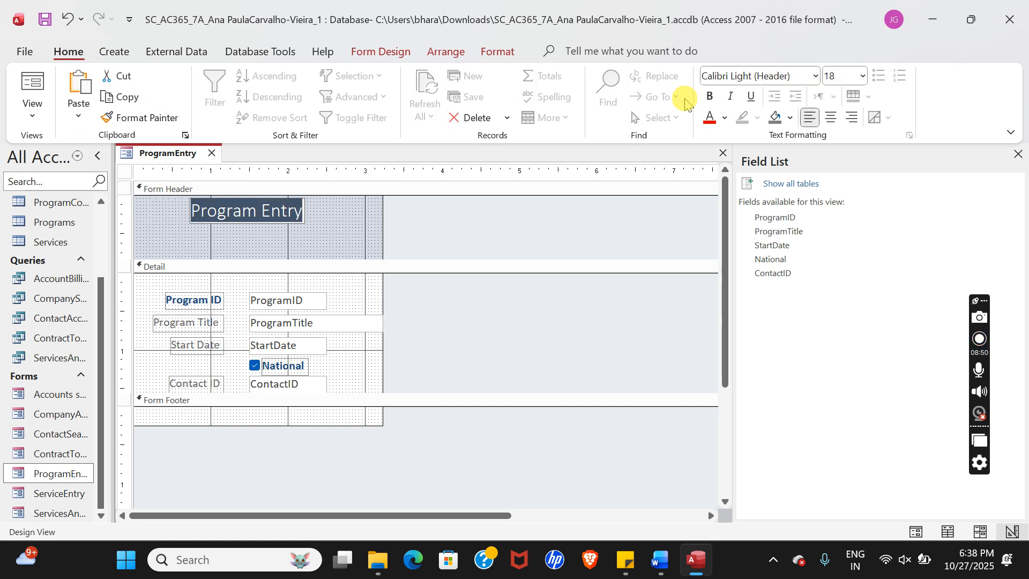
click(863, 75)
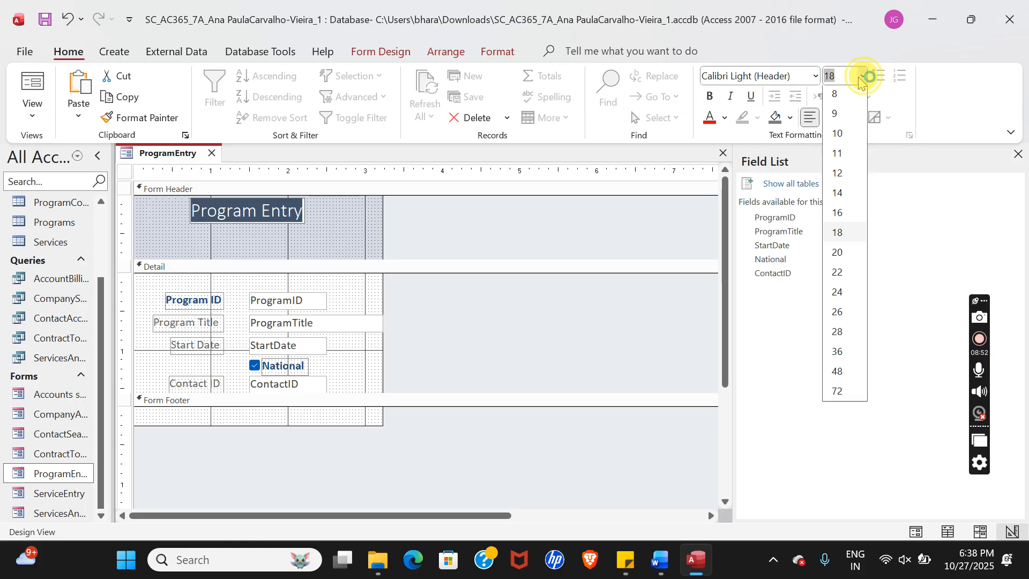
click(837, 295)
click(340, 256)
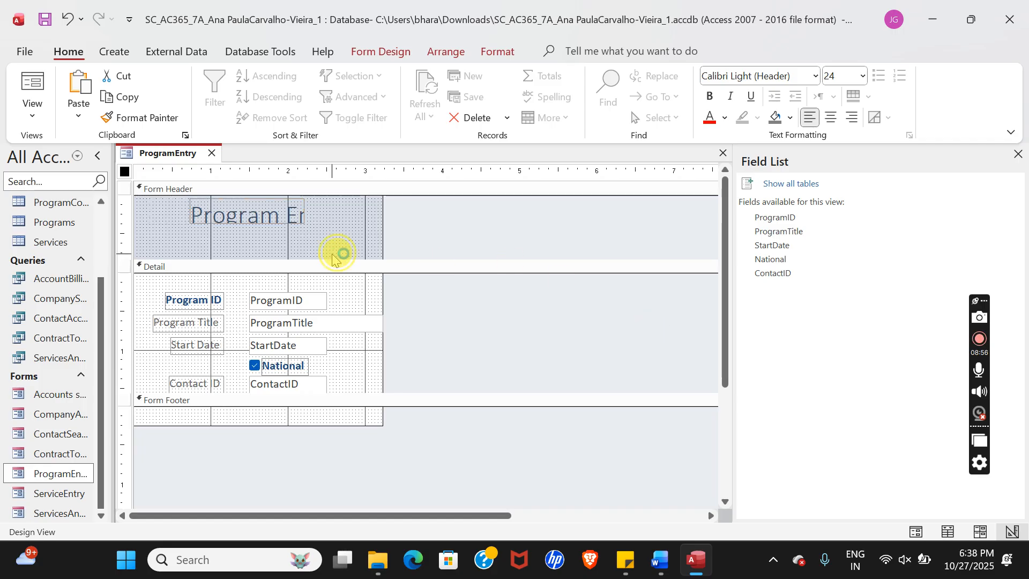
Step: Widen the Program Entry title control so its right edge sits at the 3" ruler mark, following step 2e of the instructions
click(661, 561)
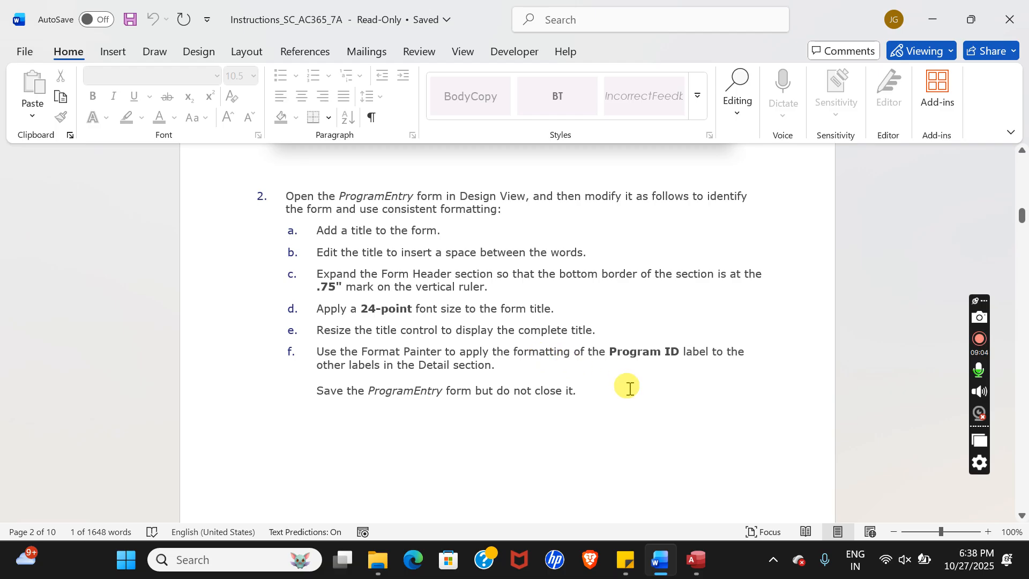
click(692, 573)
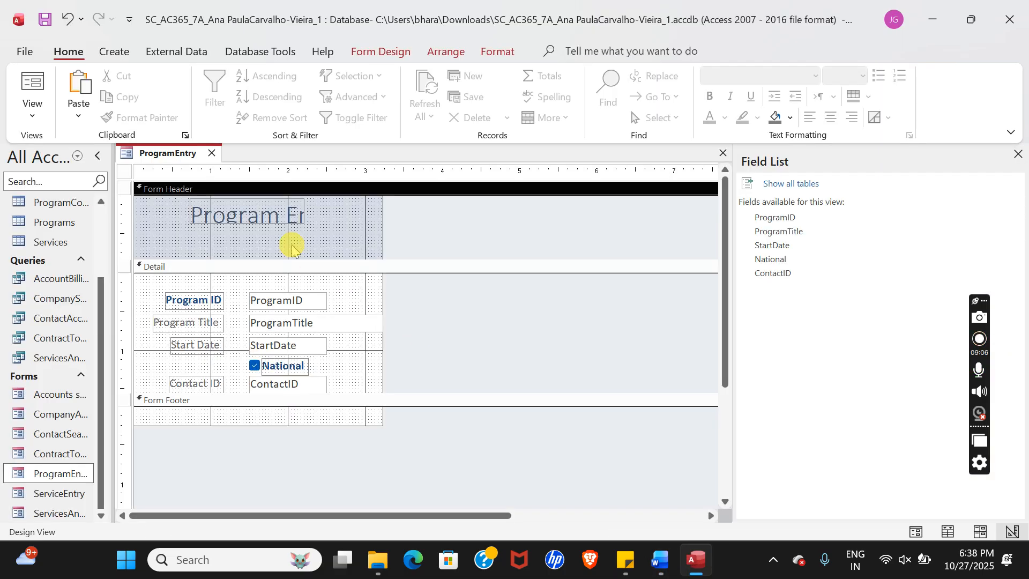
click(266, 211)
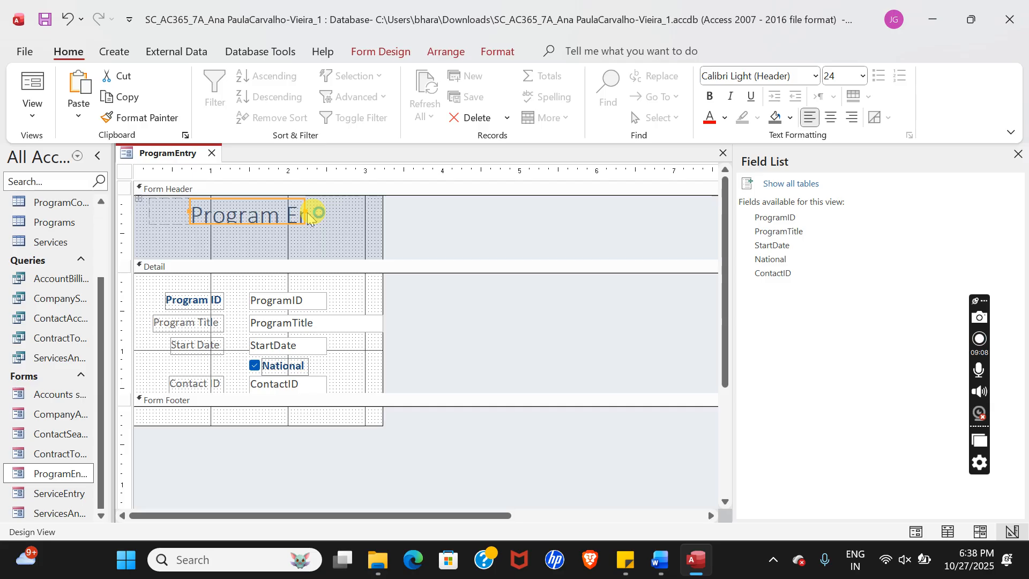
drag(304, 211, 365, 212)
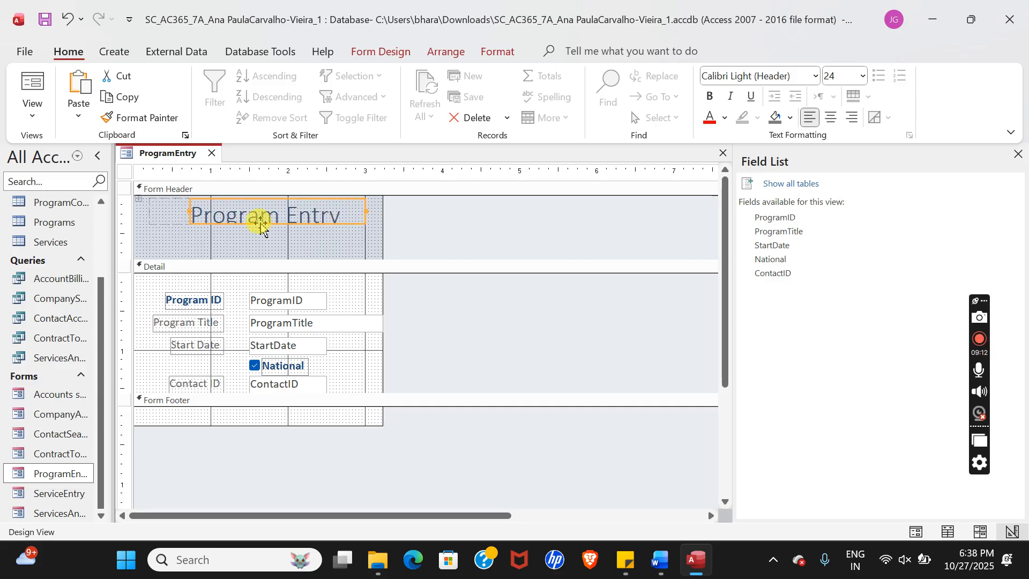
Step: Make the Program Entry title control in the Form Header taller so that it displays the complete title
click(265, 220)
drag(265, 229, 267, 243)
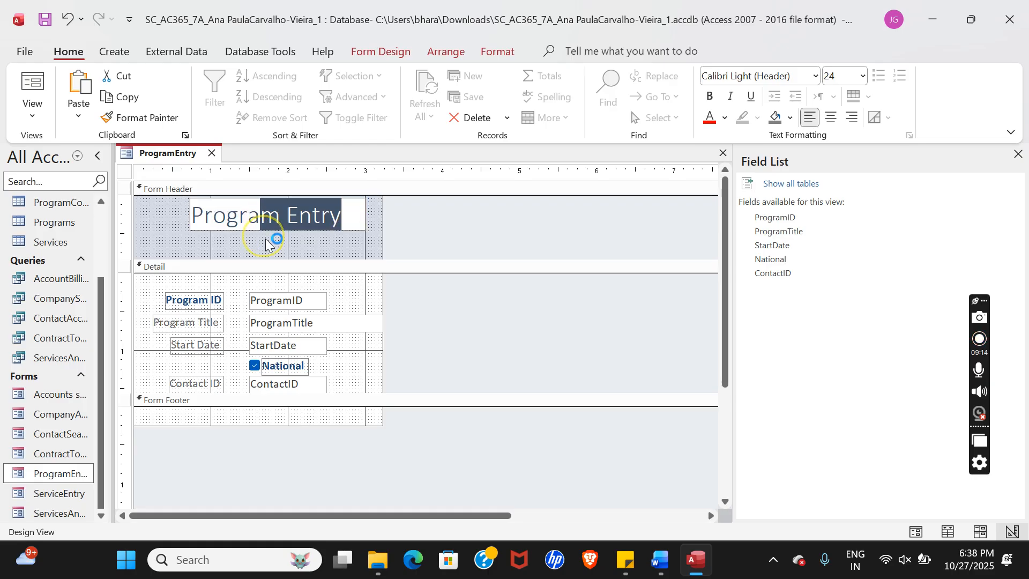
click(259, 222)
click(260, 243)
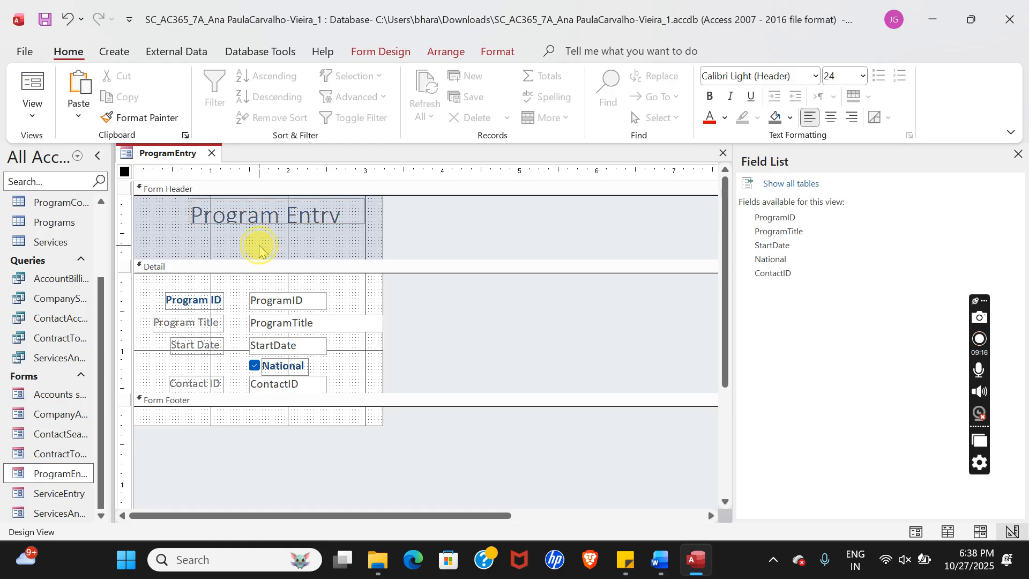
click(259, 215)
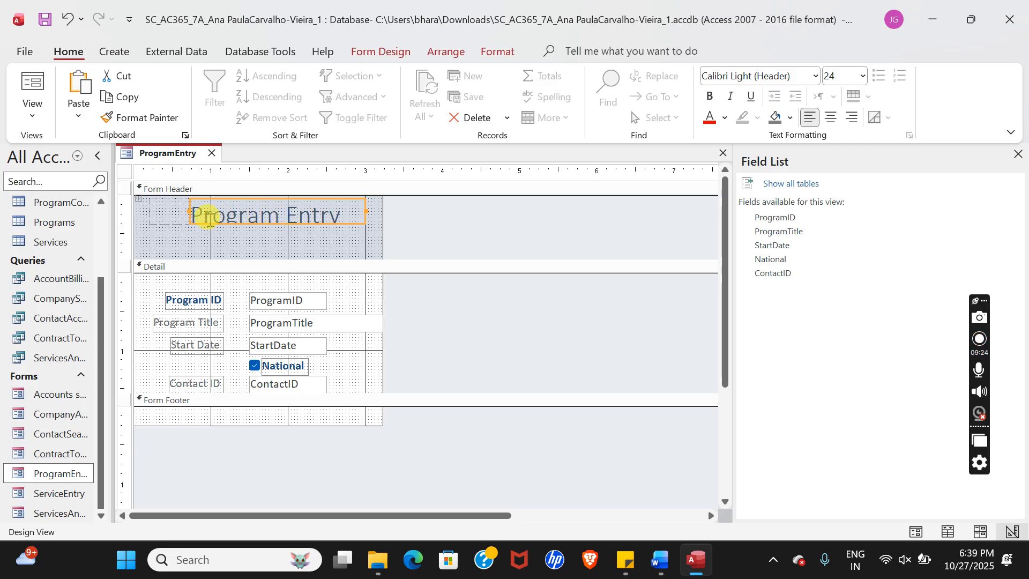
double_click(271, 225)
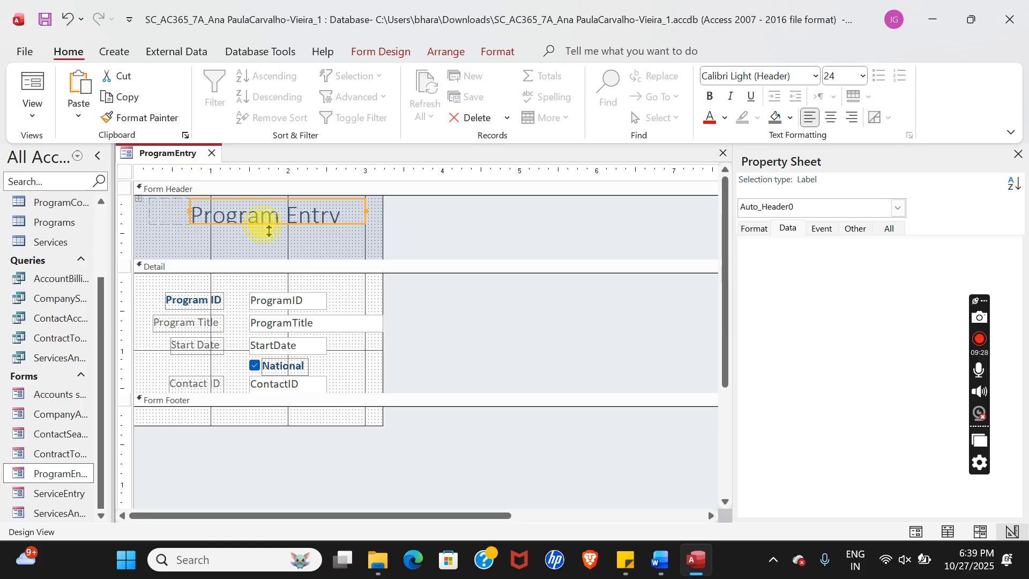
click(268, 225)
click(266, 224)
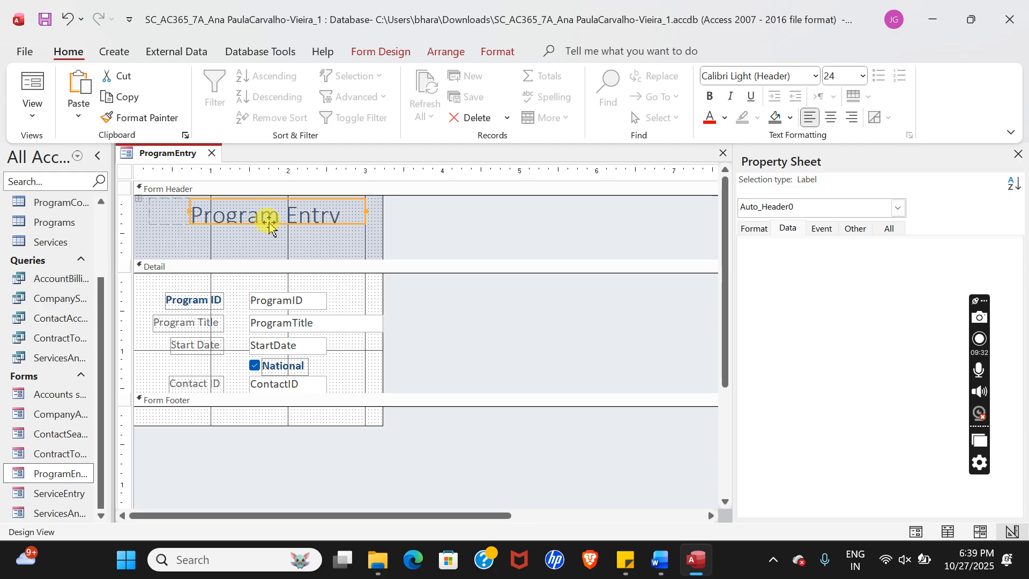
click(270, 228)
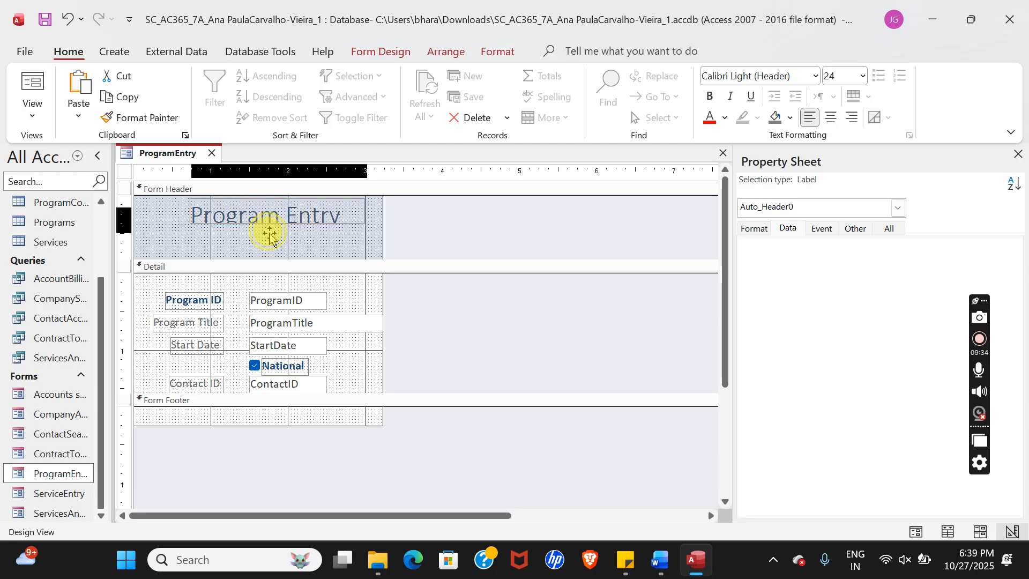
click(270, 239)
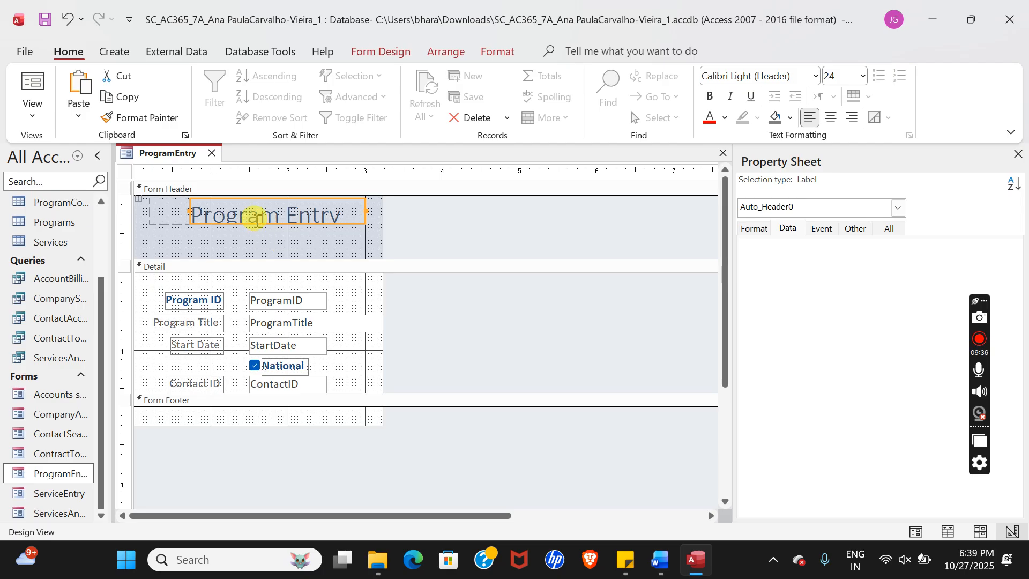
click(341, 236)
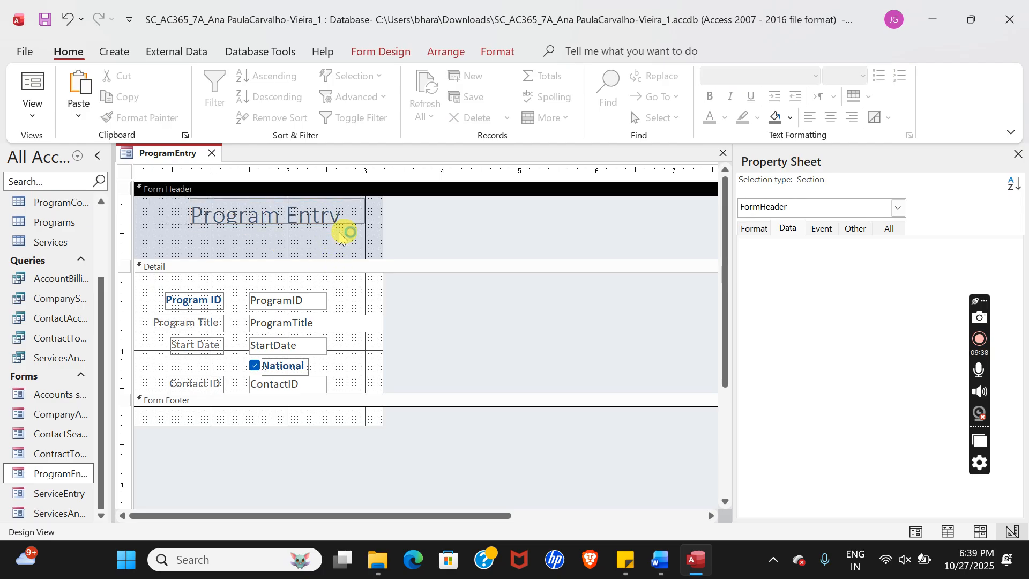
click(340, 214)
drag(361, 209, 354, 232)
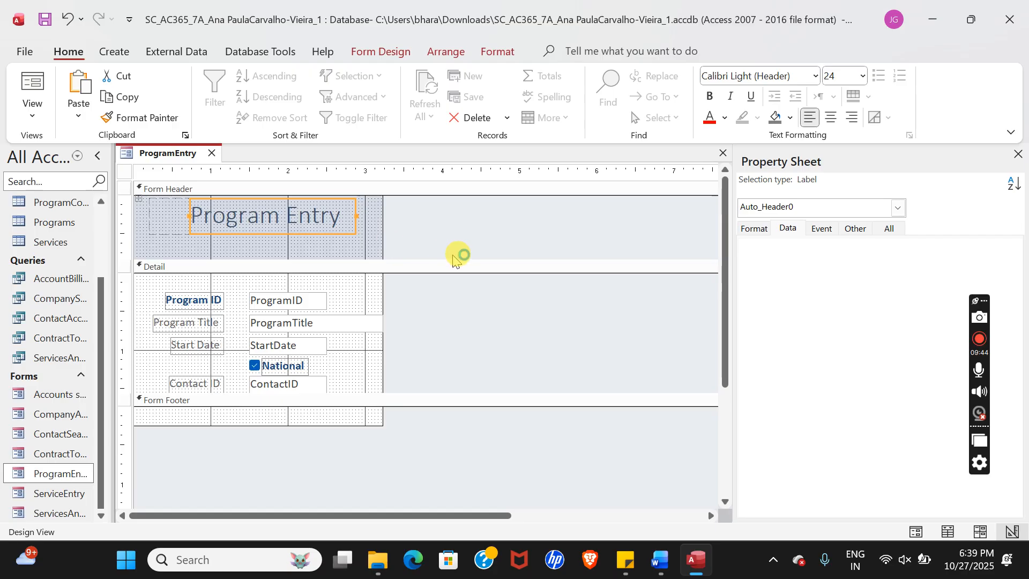
Step: Following step 2f of the Word instructions, try to copy the Program ID label's formatting to the Program Title label, and undo the accidental move
click(661, 560)
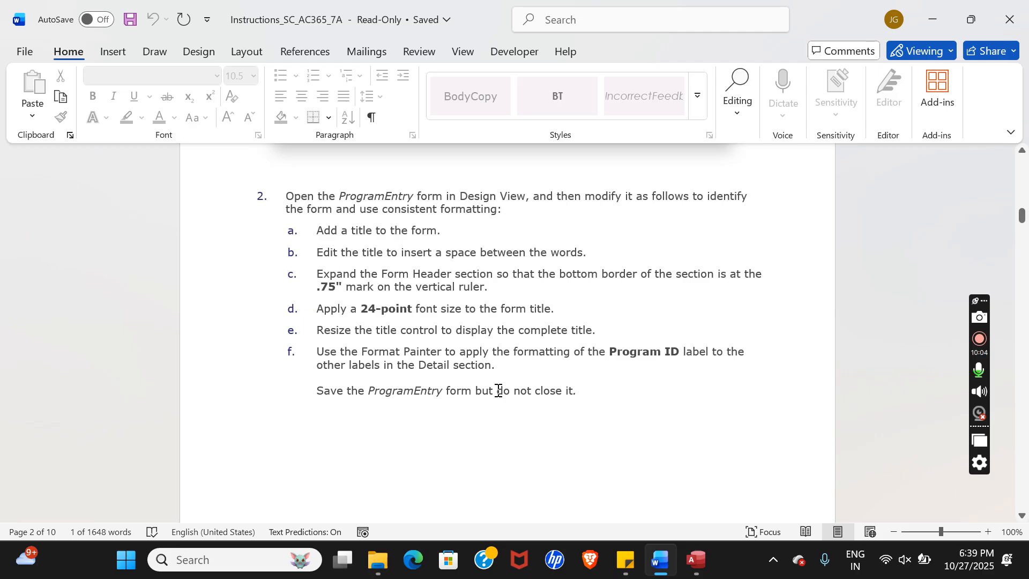
click(697, 560)
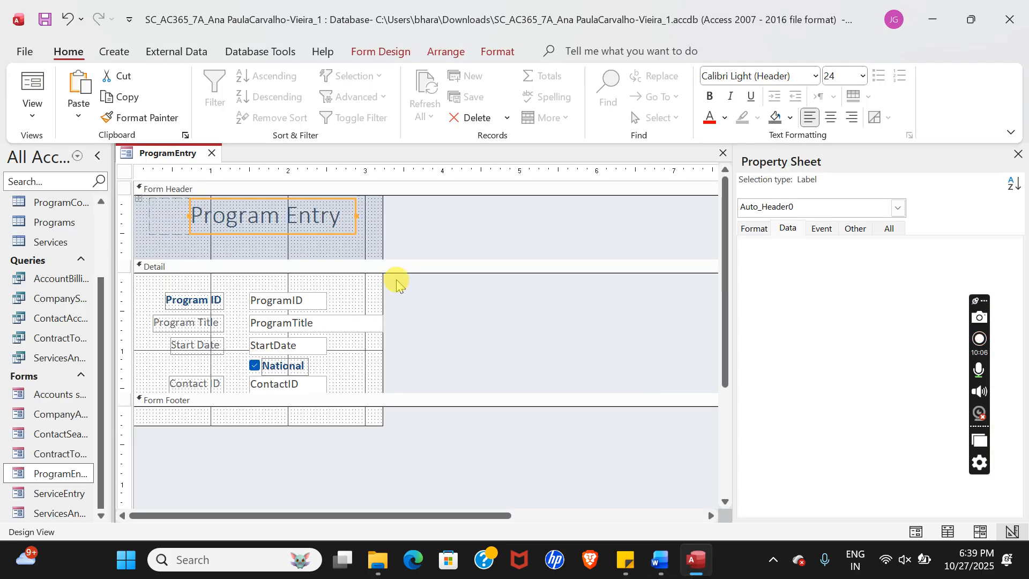
click(193, 301)
double_click(192, 300)
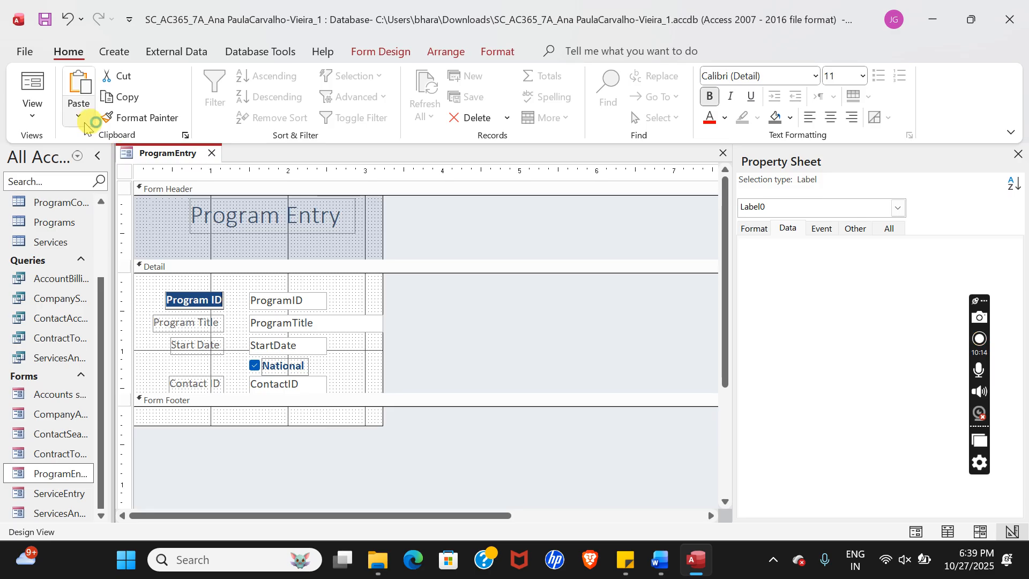
click(128, 118)
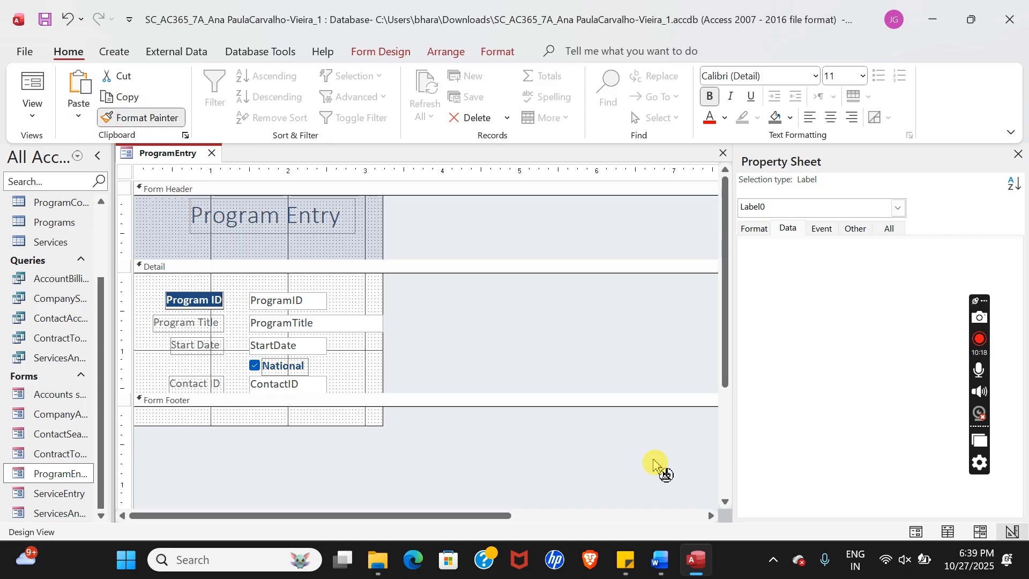
click(661, 561)
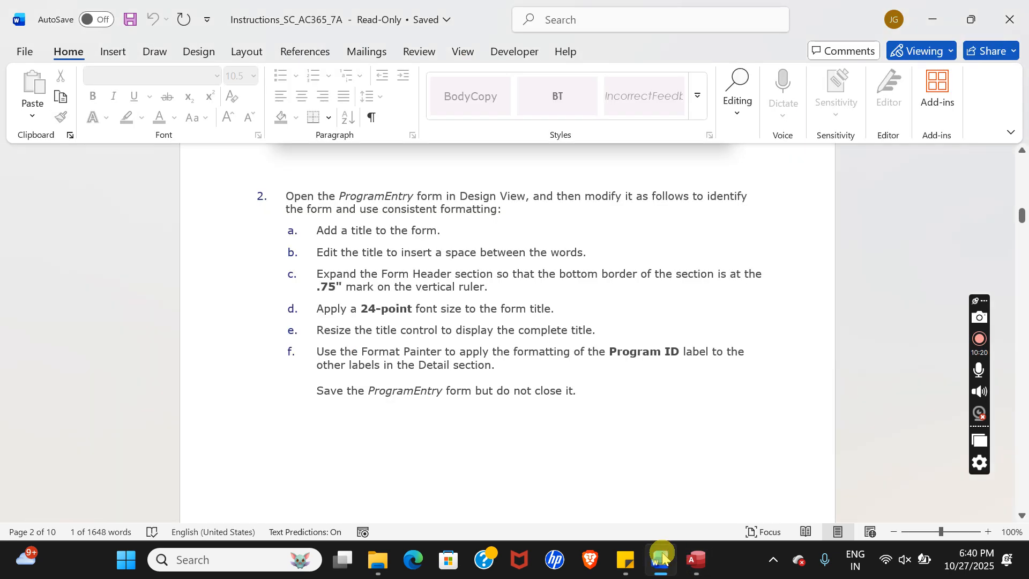
click(696, 560)
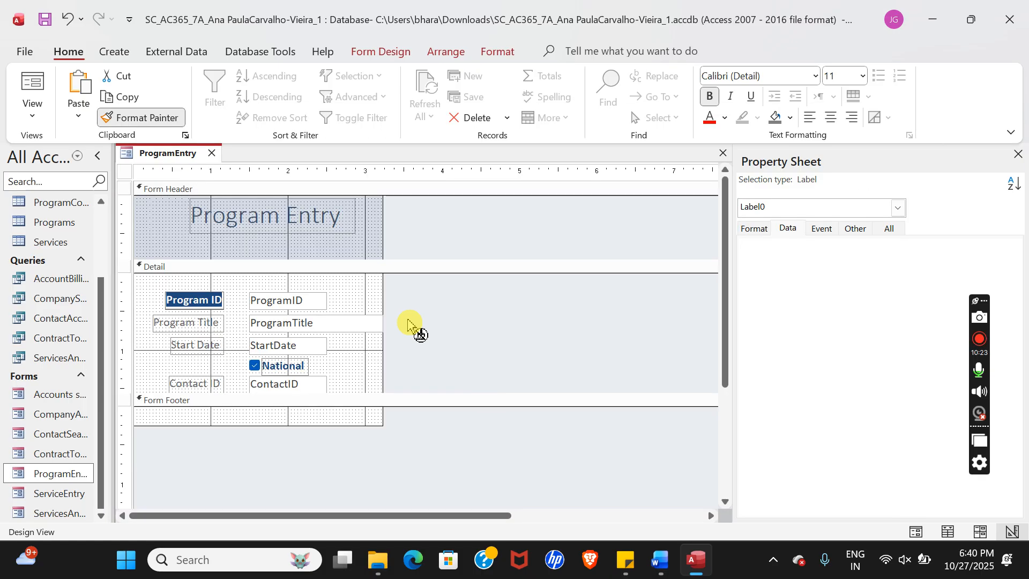
shift+click(171, 321)
drag(171, 323, 170, 321)
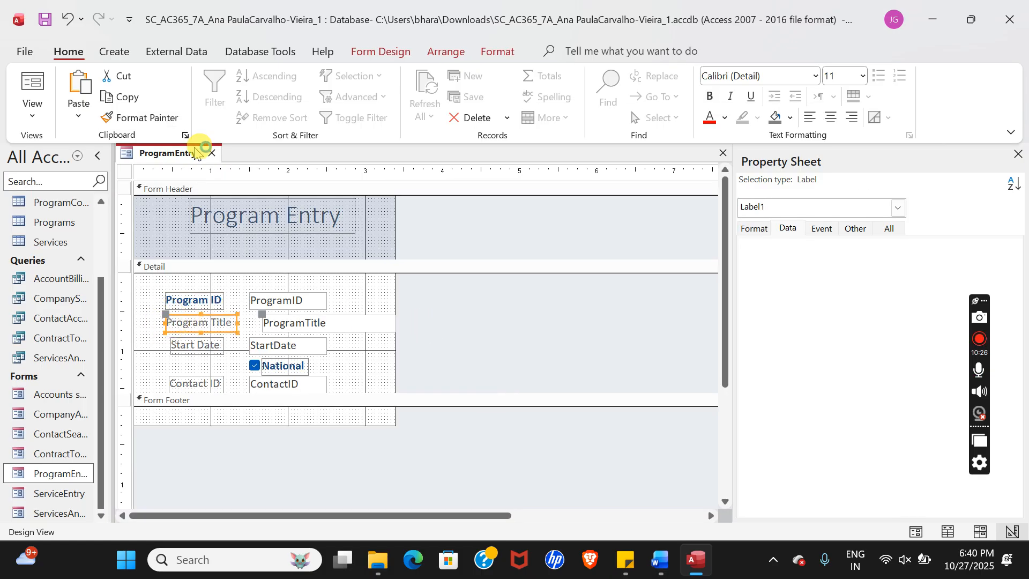
click(67, 19)
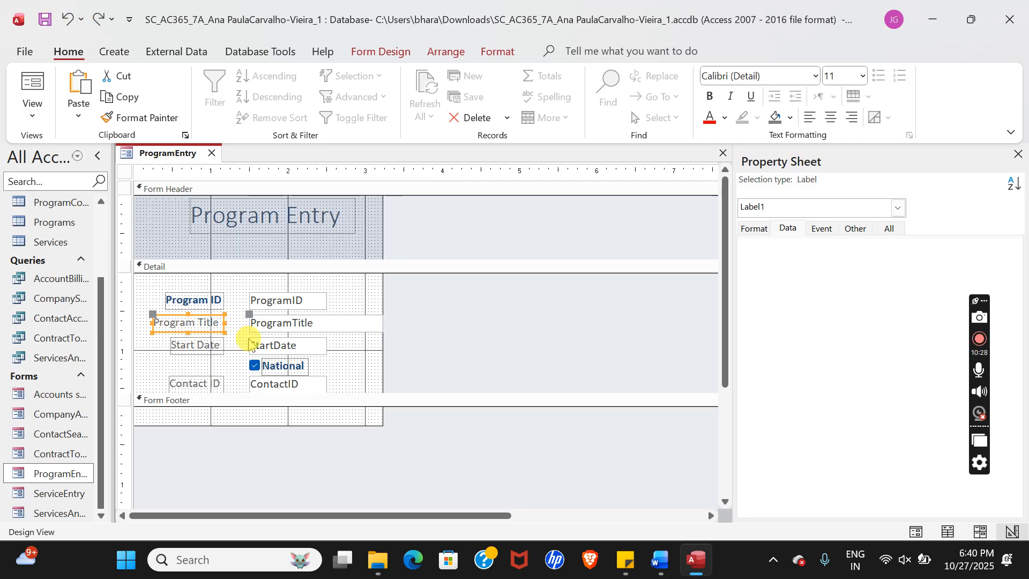
Step: Try again to apply the Program ID label's formatting to the whole Program Title label with the Format Painter
double_click(192, 323)
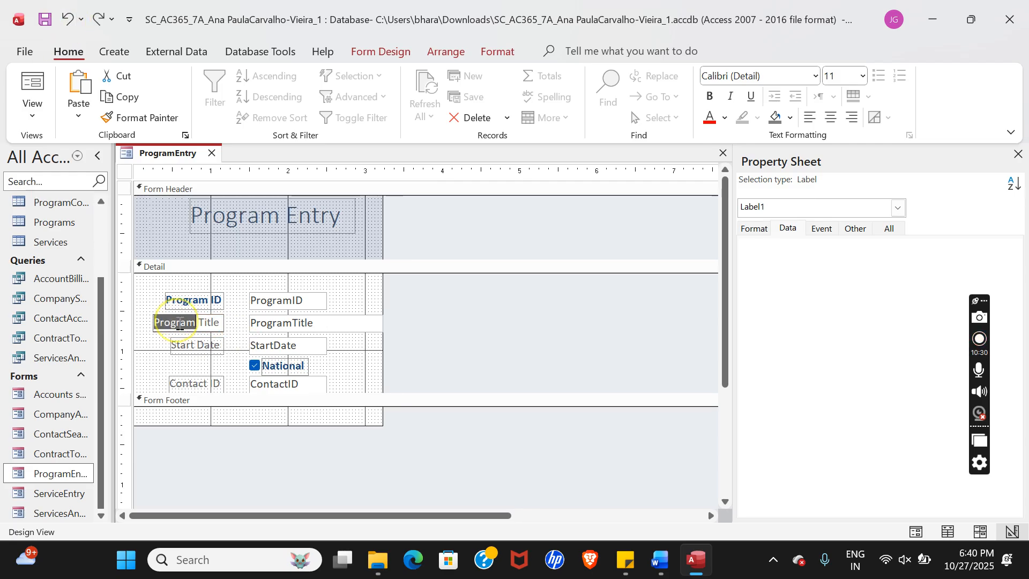
double_click(206, 323)
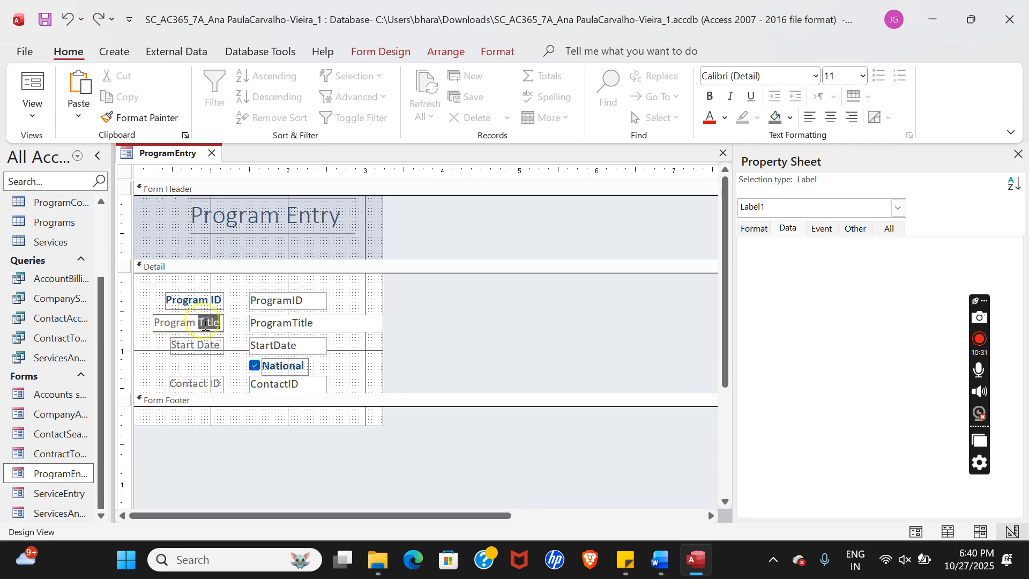
click(183, 303)
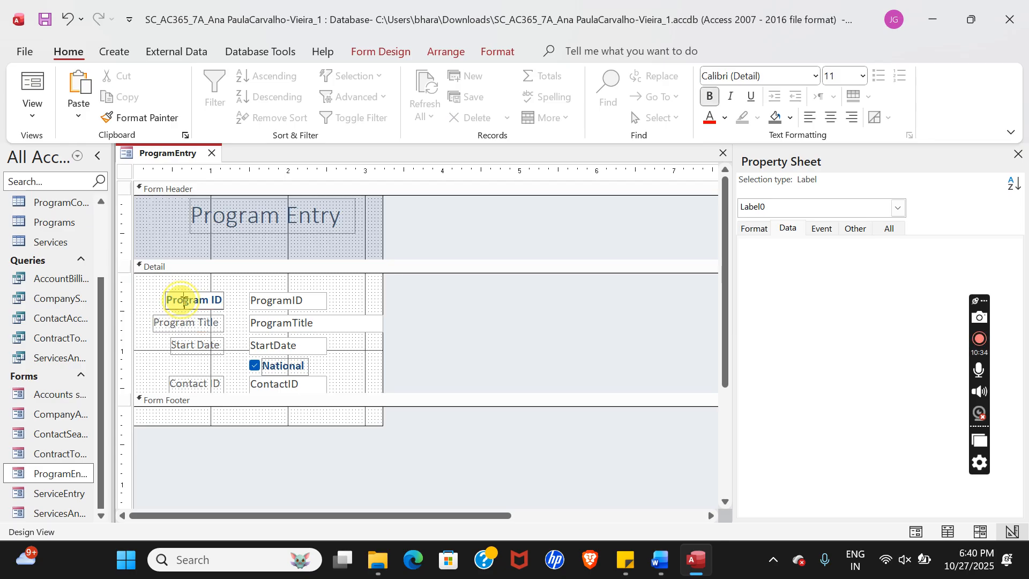
double_click(183, 301)
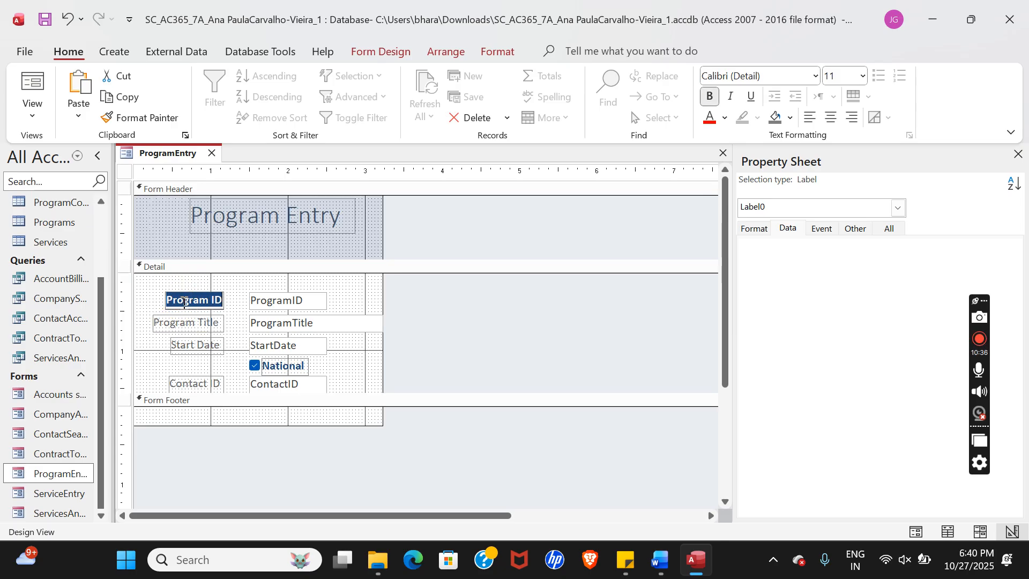
click(140, 117)
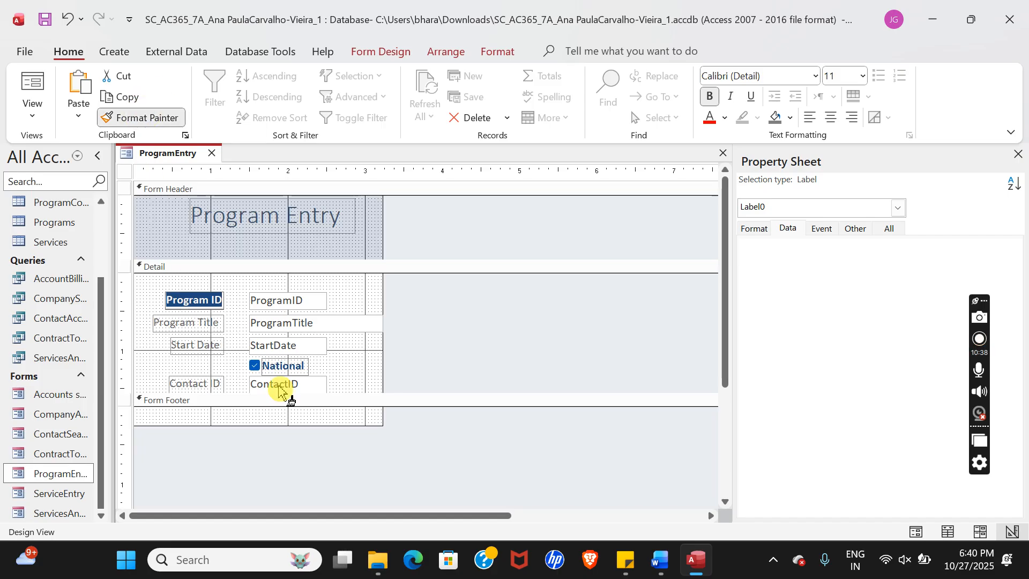
click(156, 325)
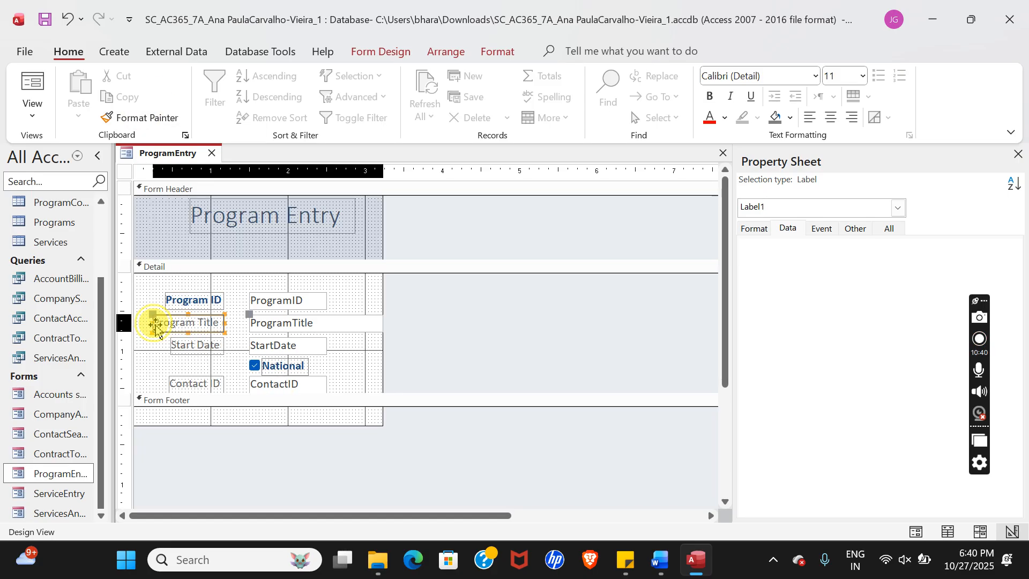
drag(156, 325, 228, 324)
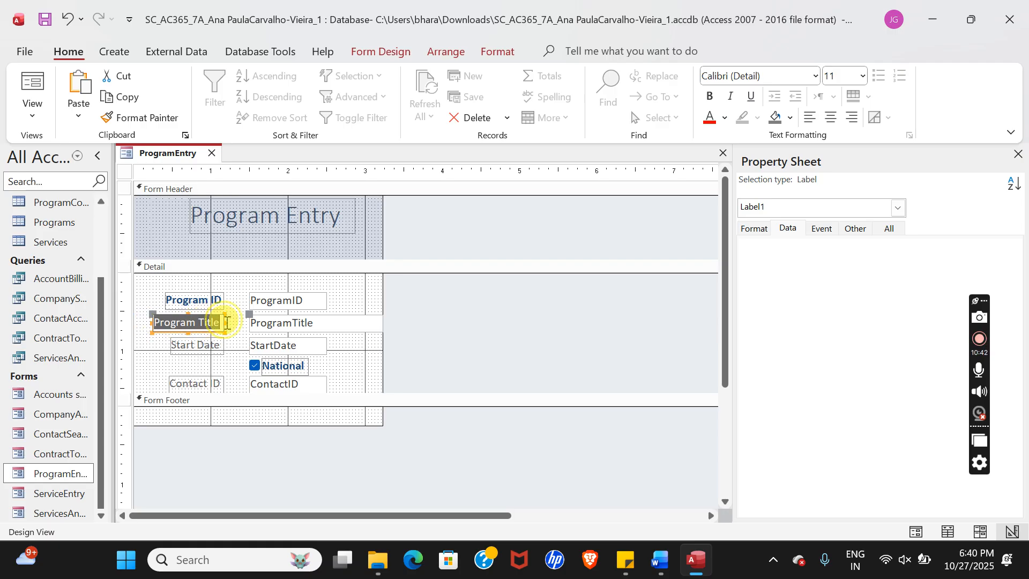
click(195, 344)
click(172, 299)
click(172, 300)
click(173, 301)
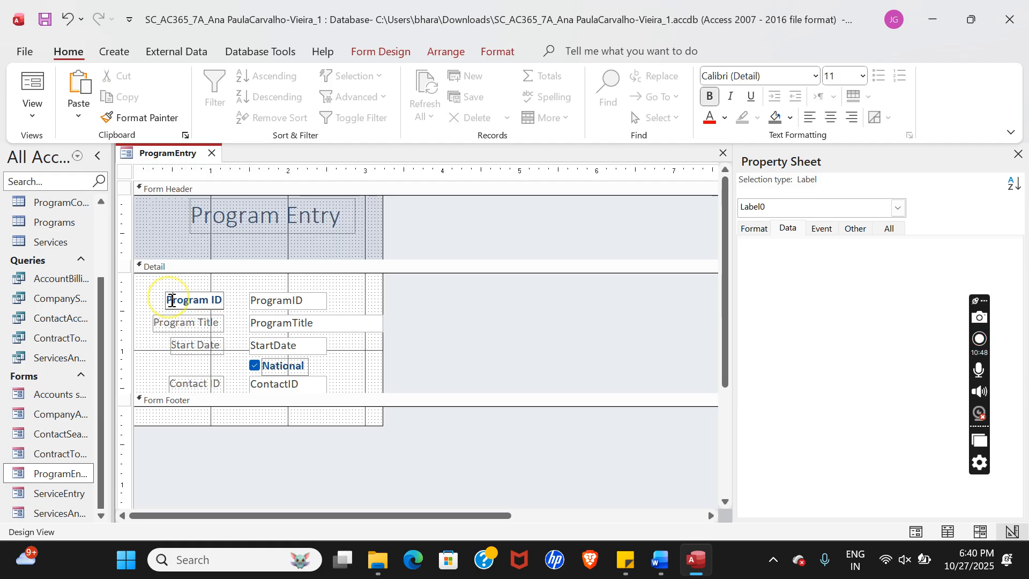
click(172, 301)
double_click(172, 300)
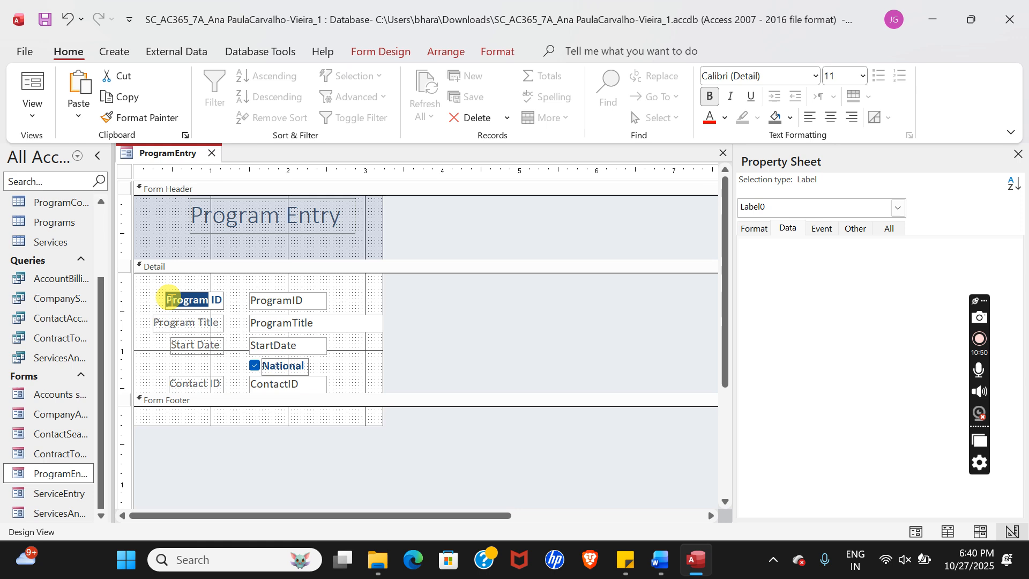
click(182, 326)
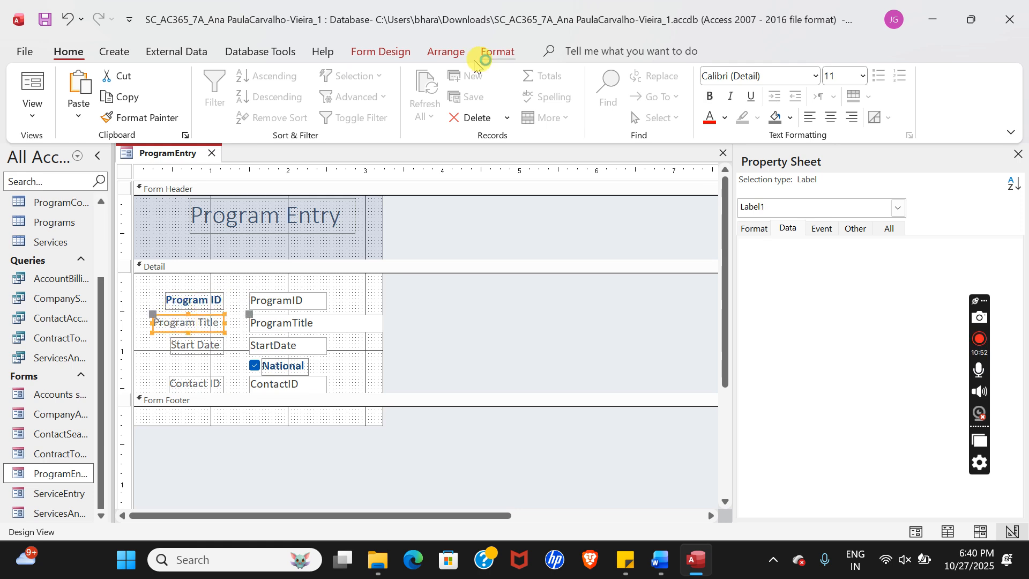
click(508, 54)
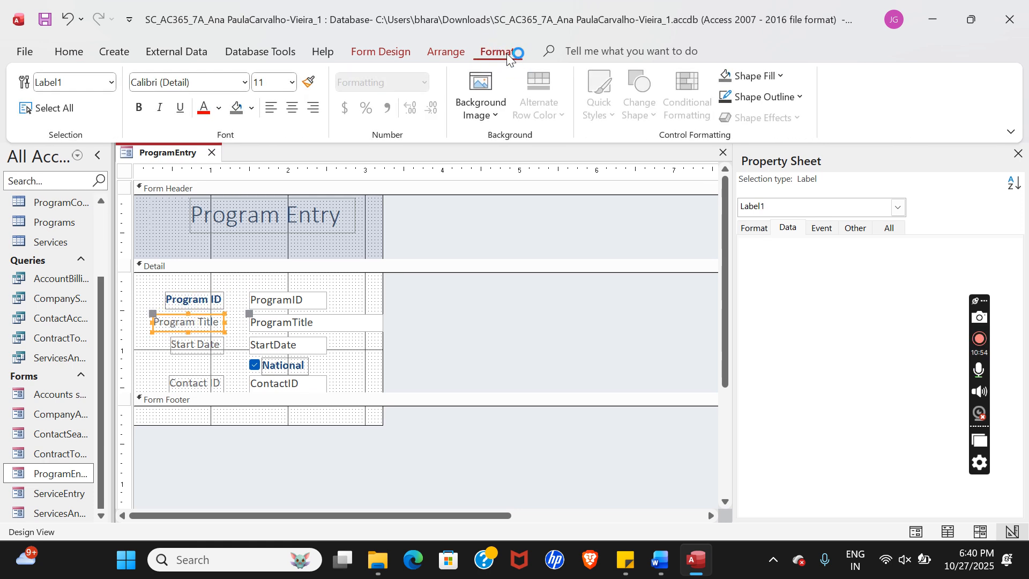
click(446, 52)
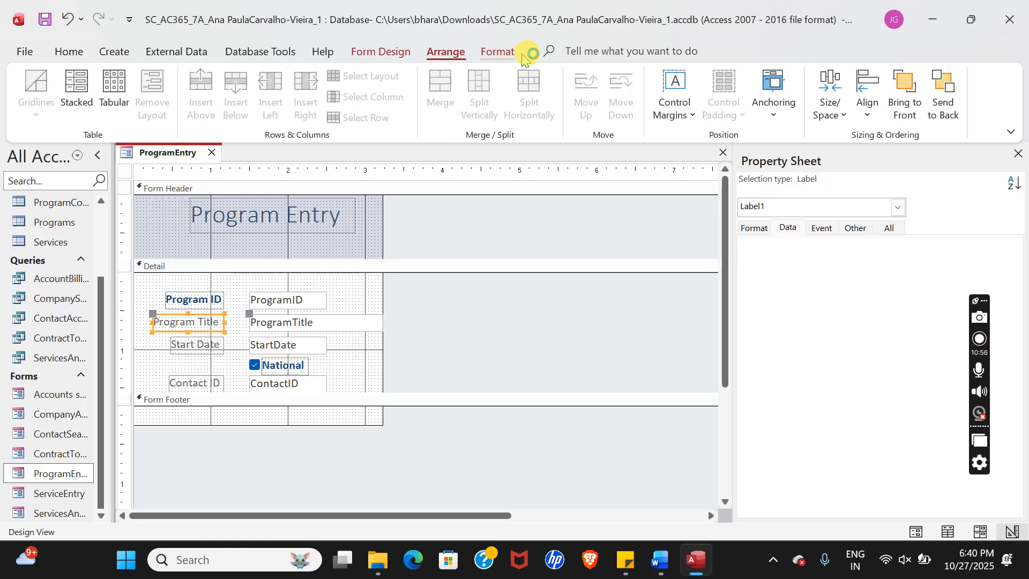
click(522, 54)
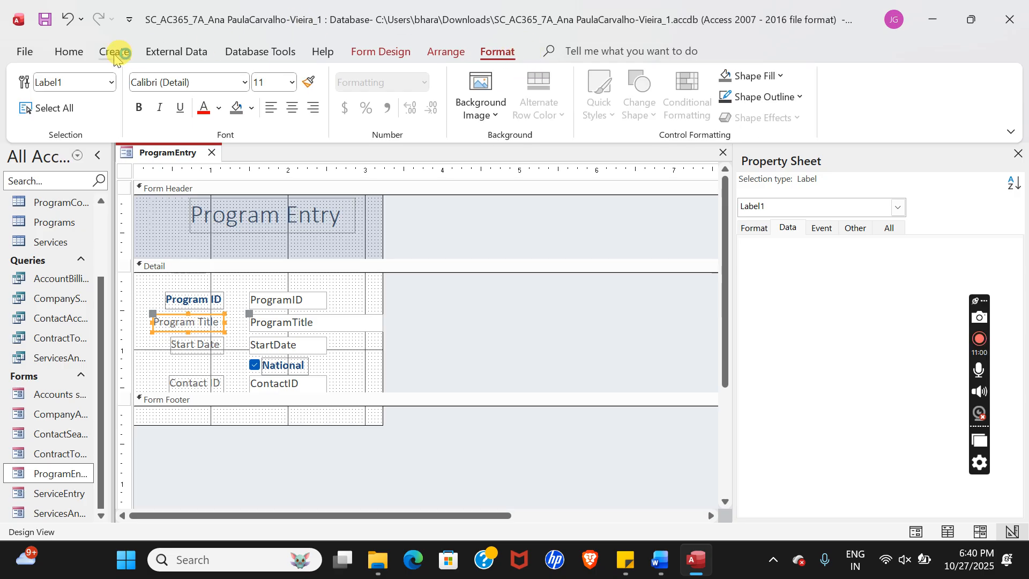
click(75, 54)
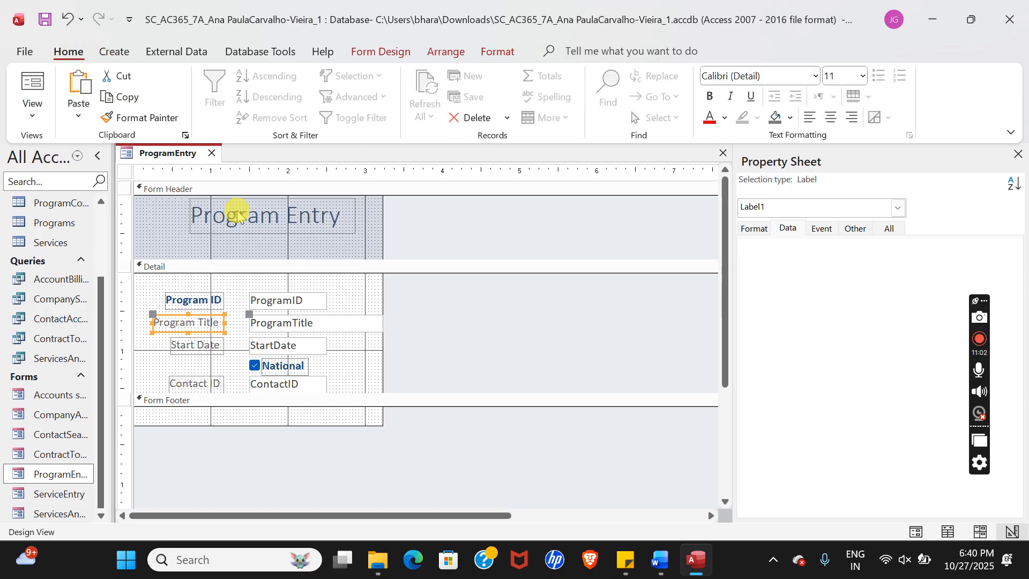
Step: Try to copy the formatting of the Program ID label text to the Program Title and Start Date labels with the Format Painter
click(177, 299)
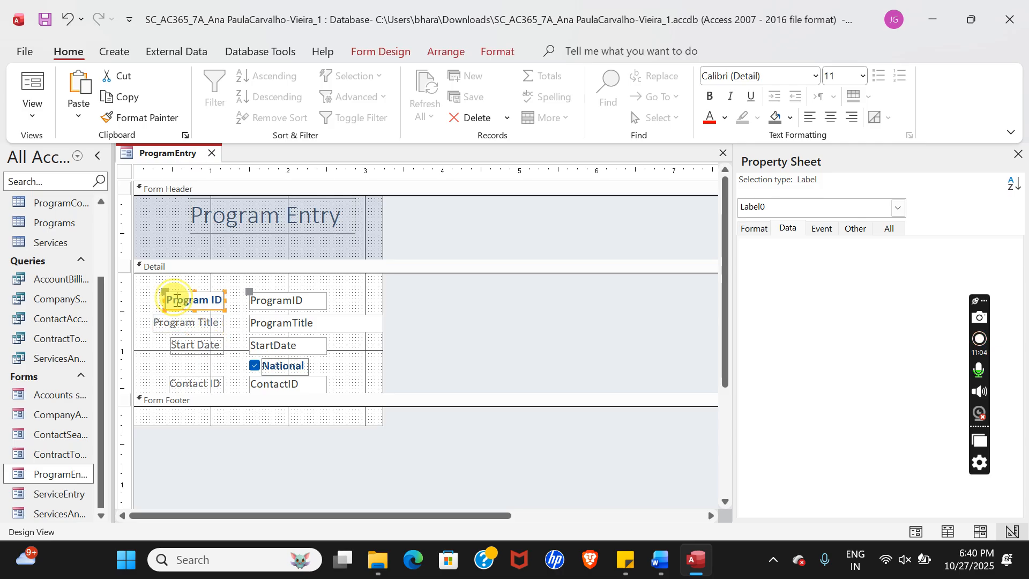
click(173, 300)
double_click(176, 299)
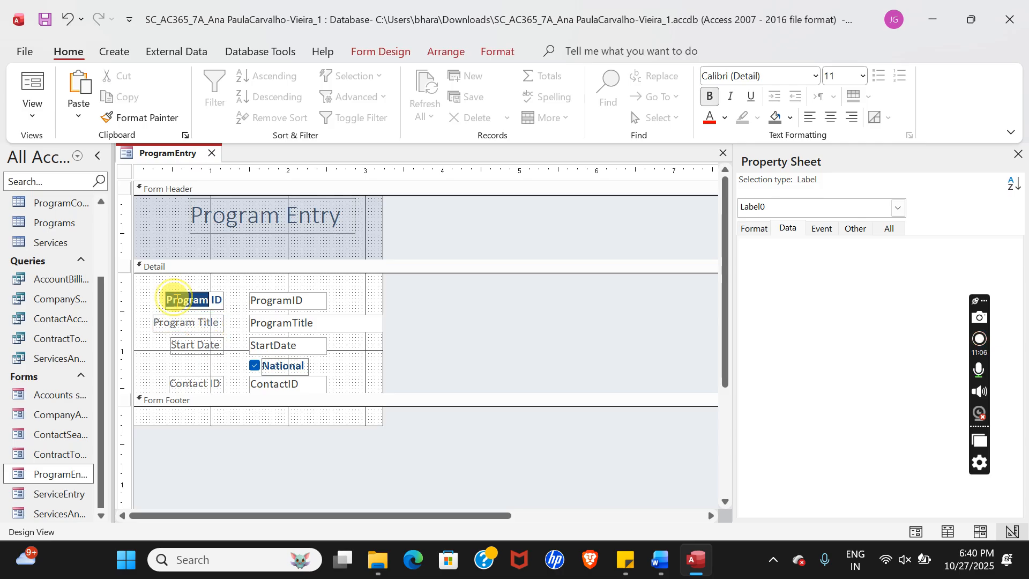
click(177, 299)
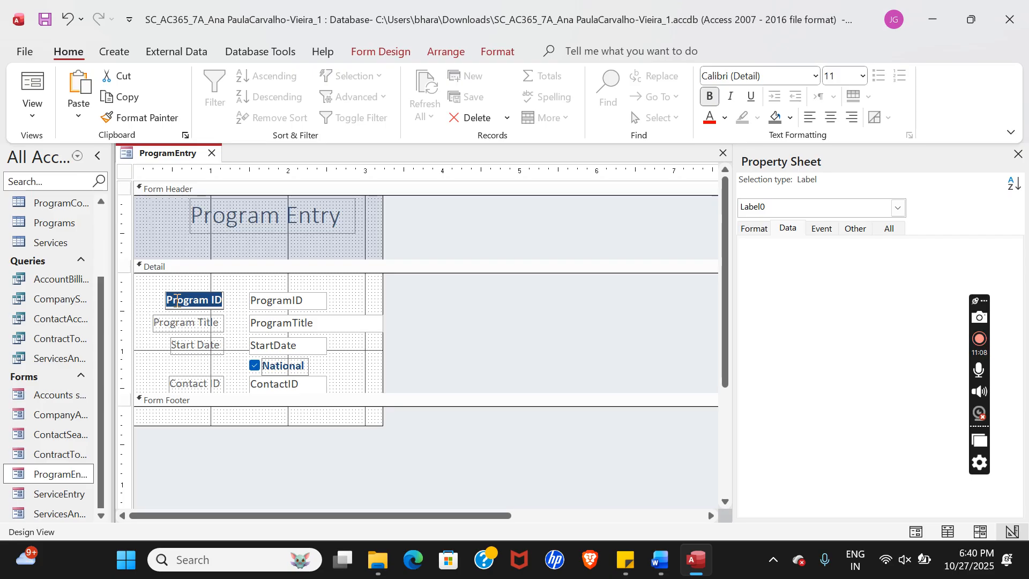
click(147, 118)
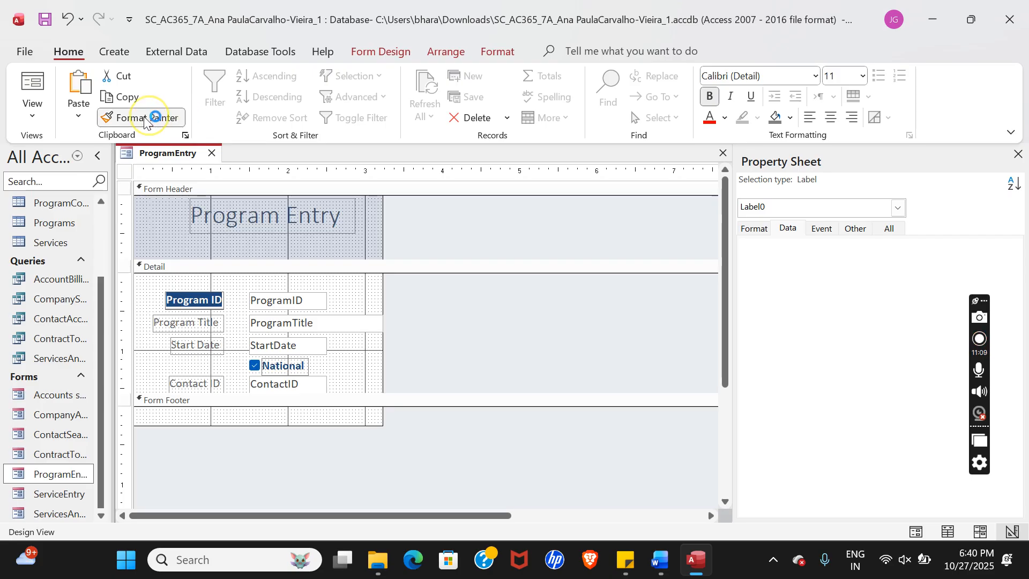
click(171, 323)
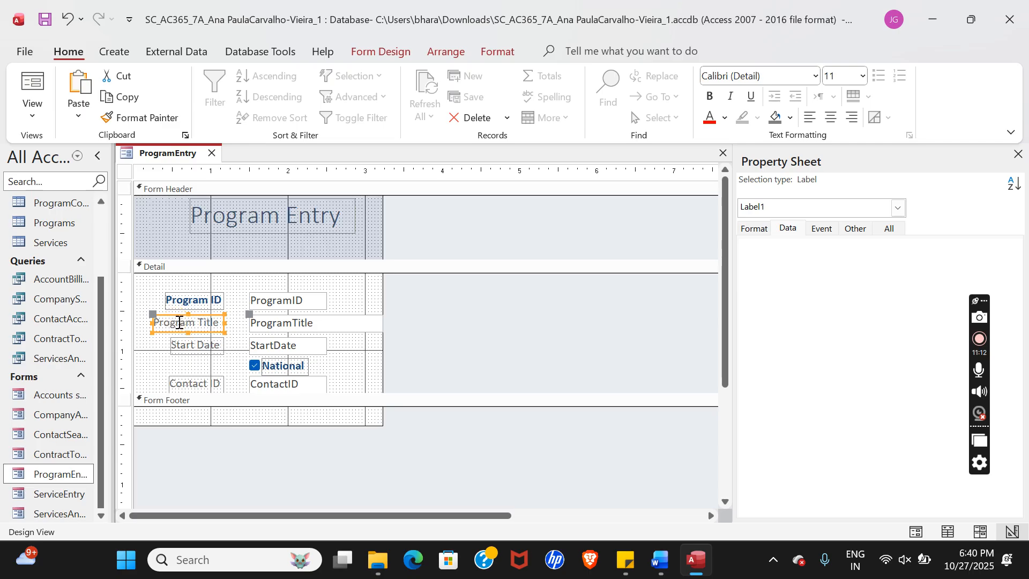
click(196, 345)
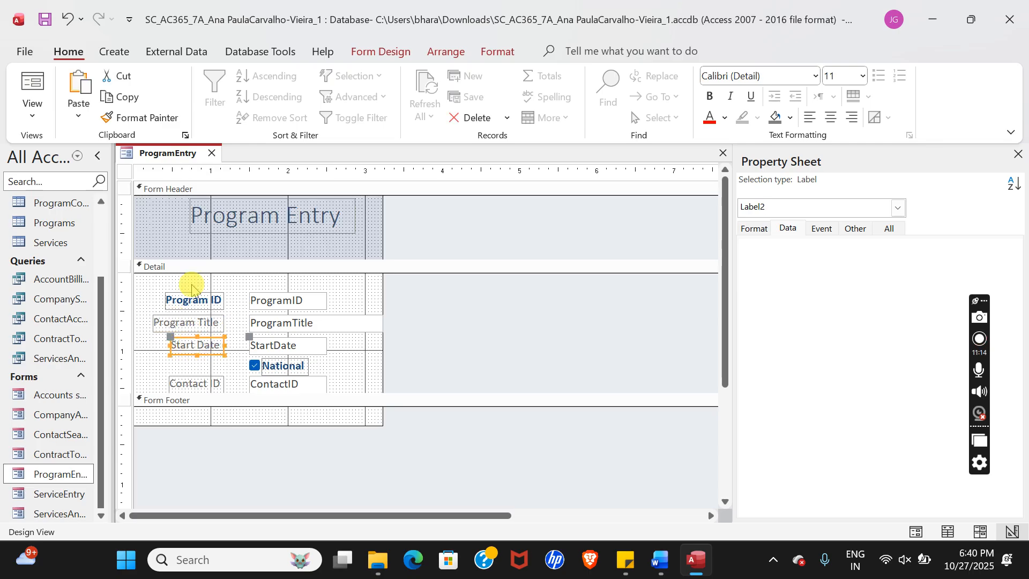
Step: Retry the Format Painter from the Program ID label to the Program Title label, and undo the accidental move of the Program Title controls
click(184, 303)
click(184, 301)
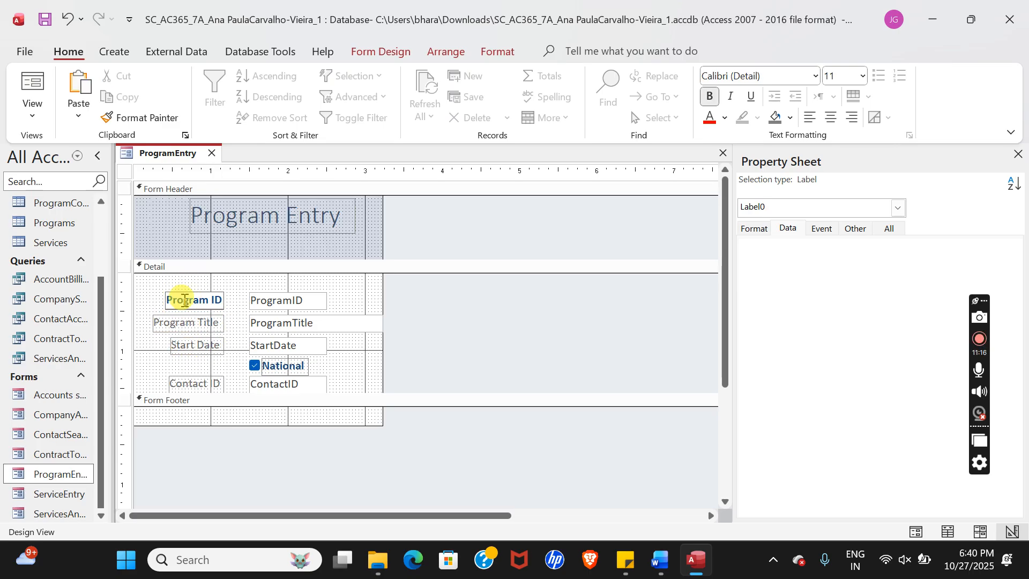
double_click(184, 301)
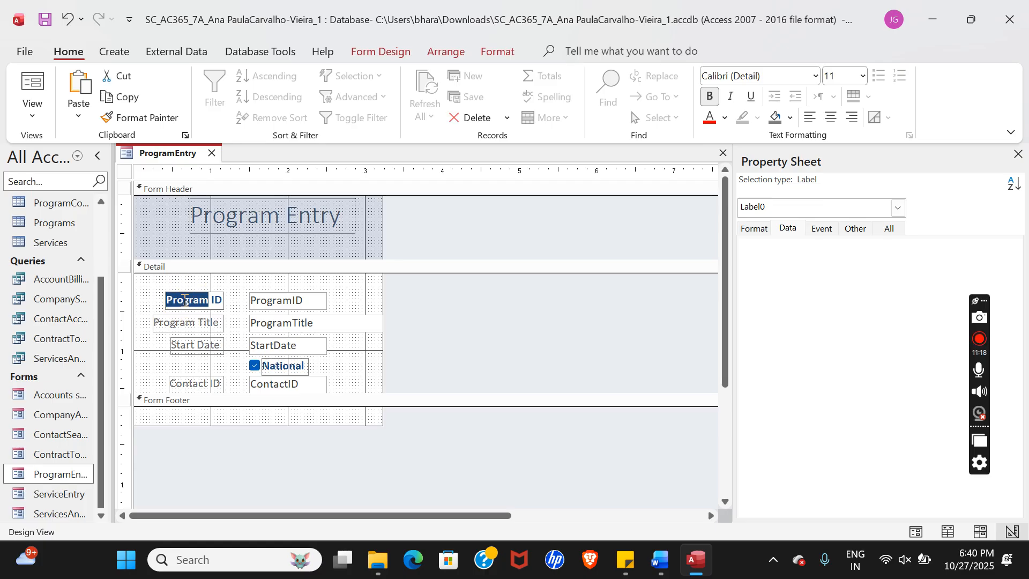
click(131, 101)
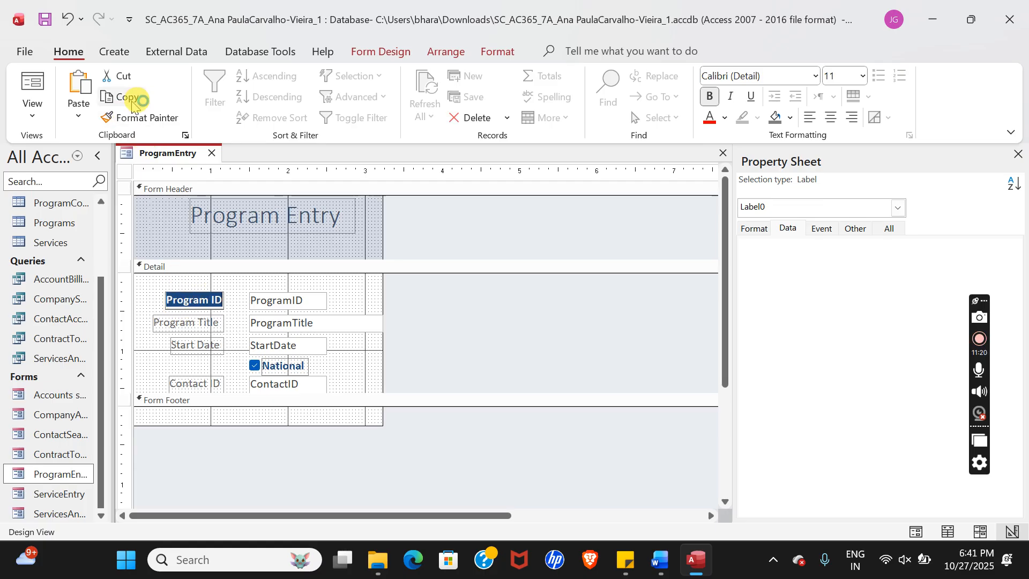
click(136, 117)
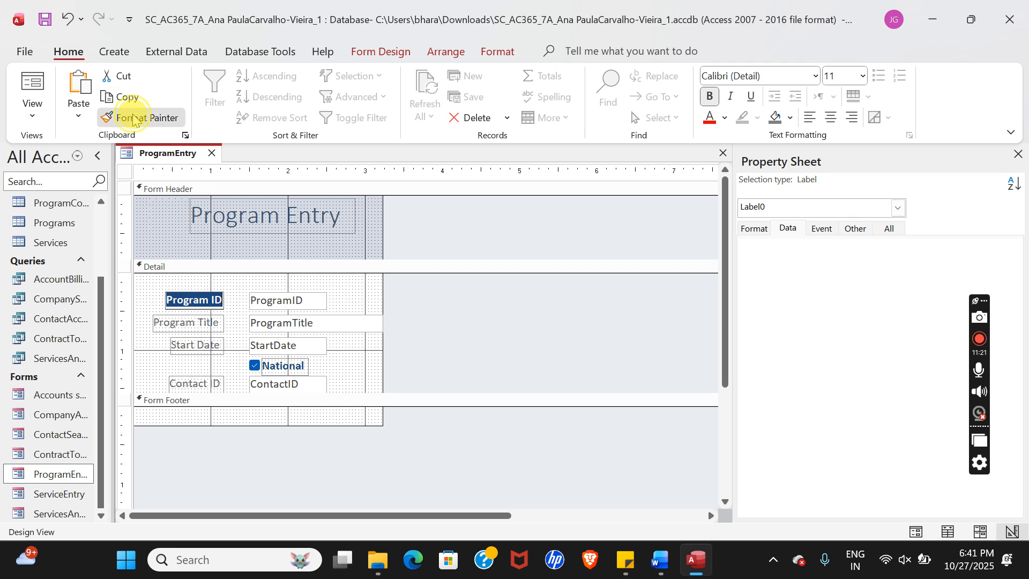
click(160, 325)
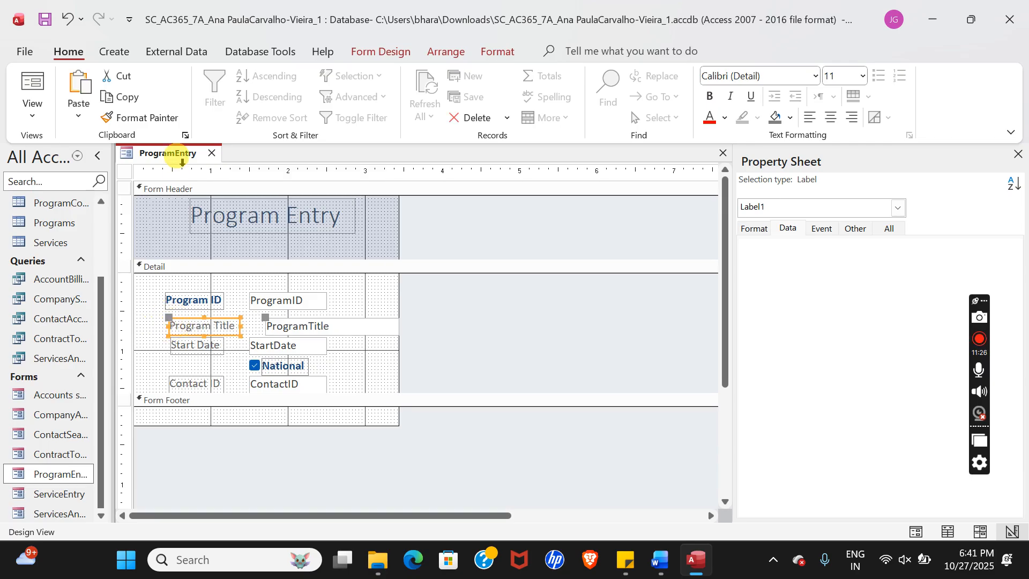
click(69, 22)
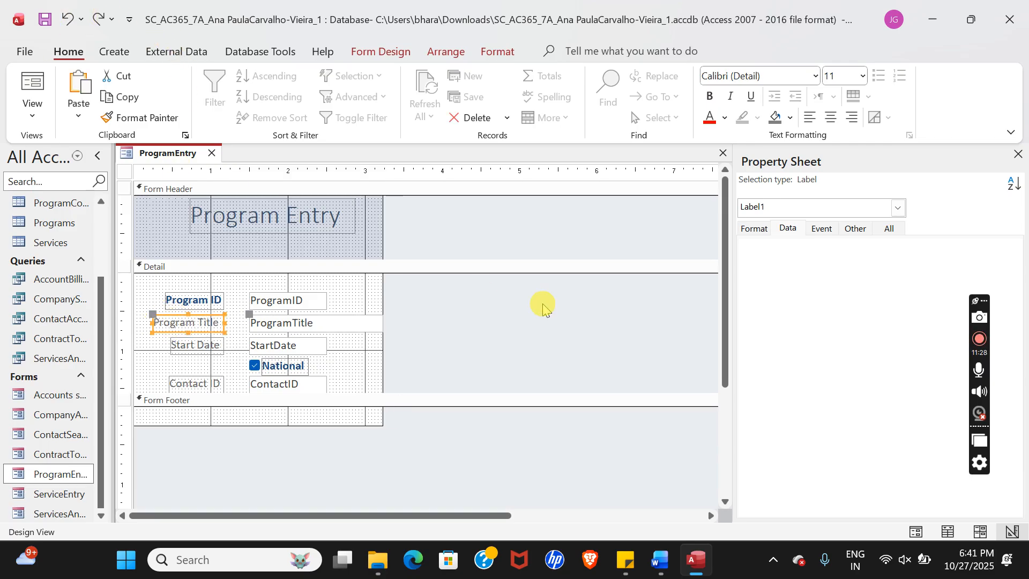
Step: Check the end of step 2 in the Word instructions, and save the ProgramEntry form in Access without closing it
click(661, 560)
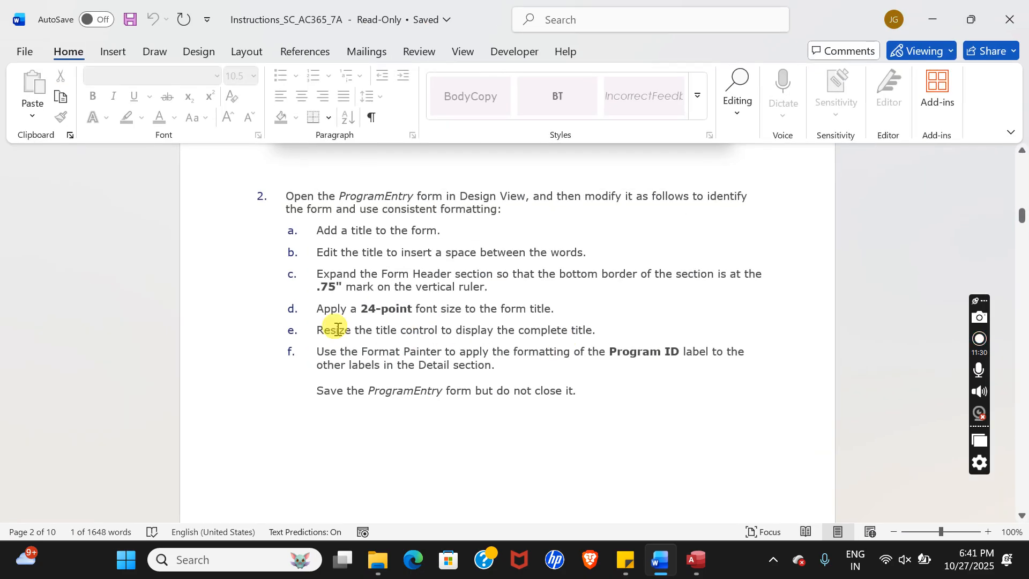
click(692, 561)
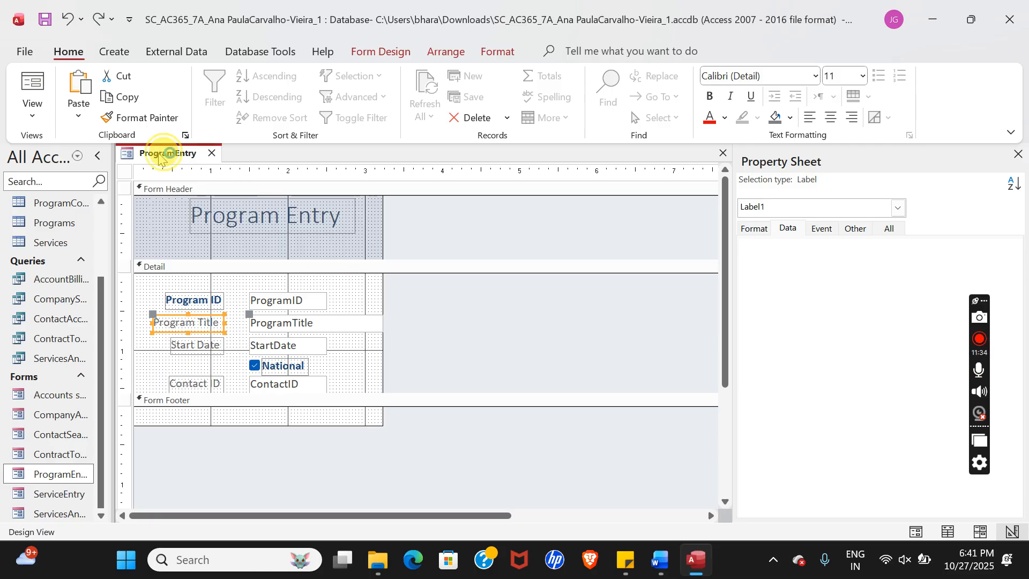
right_click(161, 155)
click(194, 166)
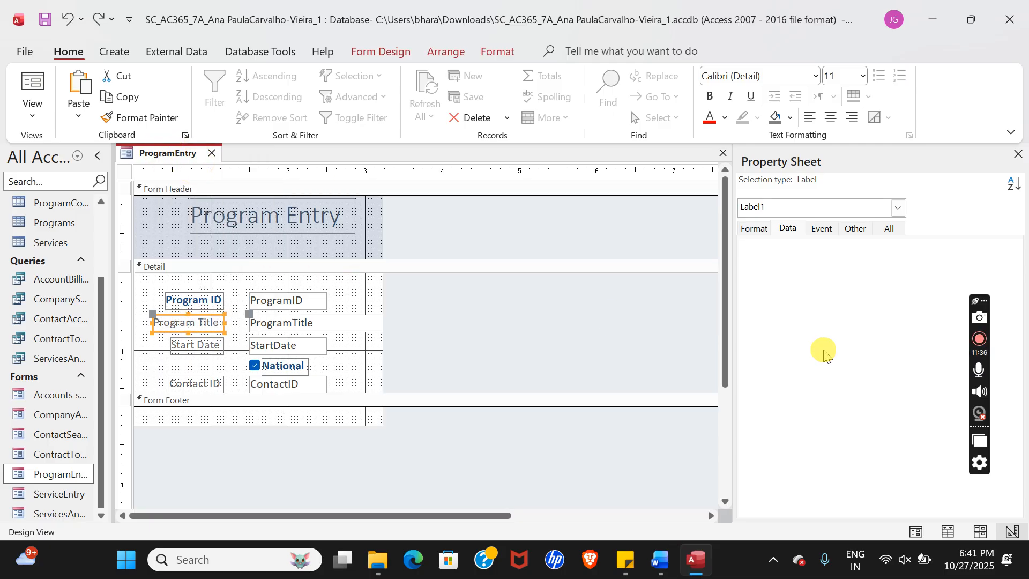
Step: Switch to the Word instructions and review step 3 on the combo box and the Getting Started section on page 1
click(669, 559)
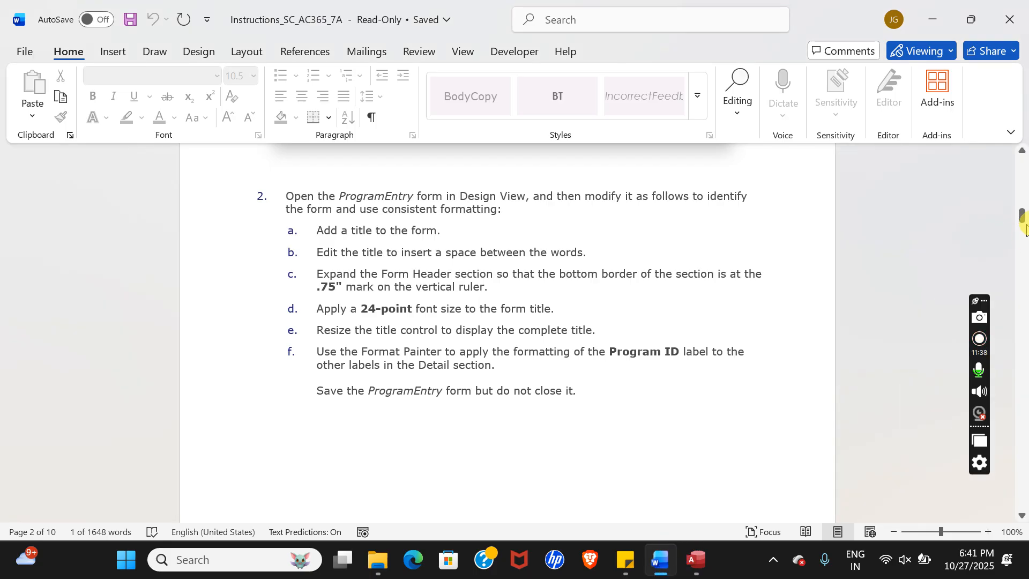
mouse_move(1021, 222)
mouse_down()
mouse_move(1022, 247)
mouse_move(1027, 236)
mouse_up()
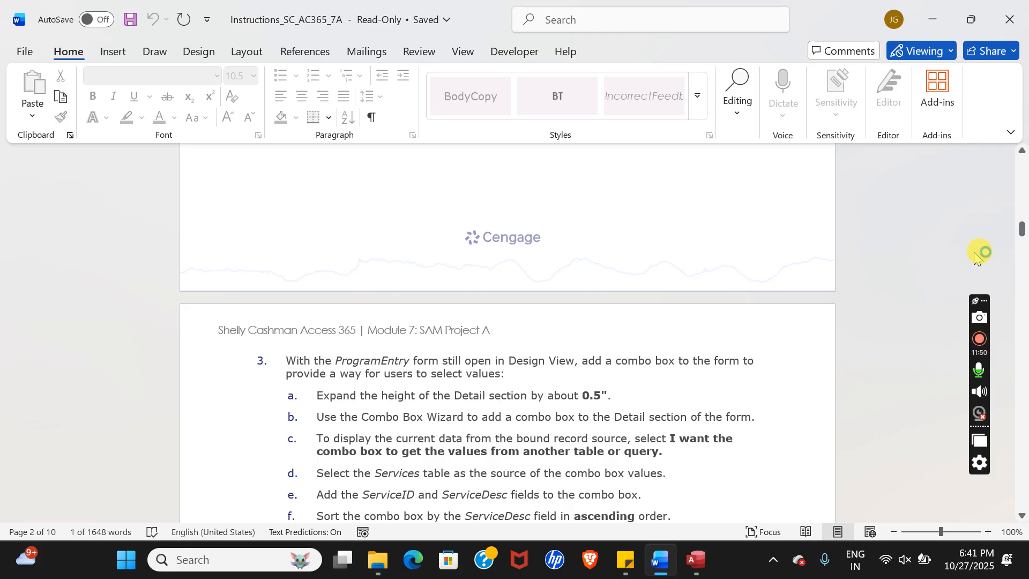
drag(1025, 235, 1011, 155)
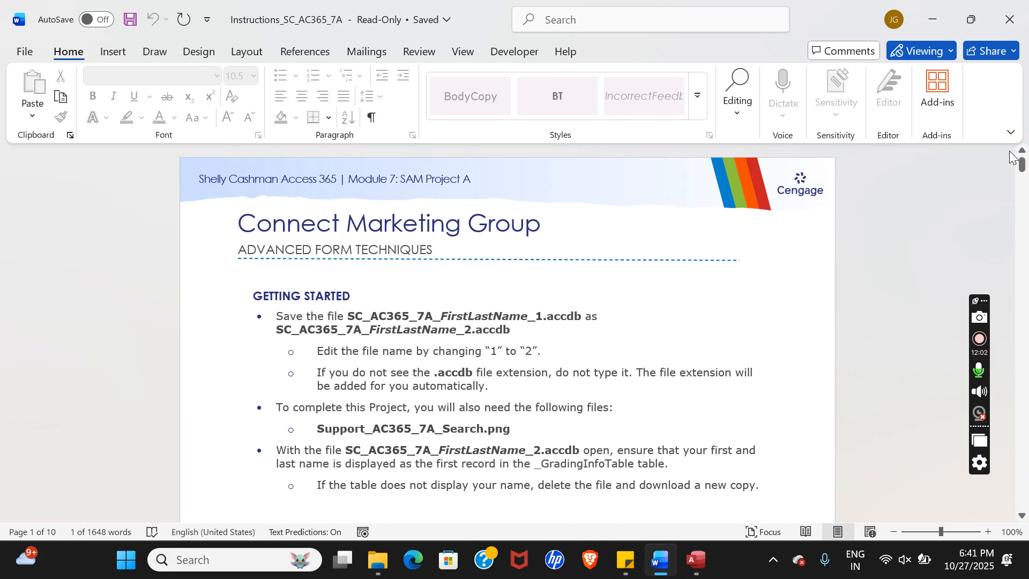